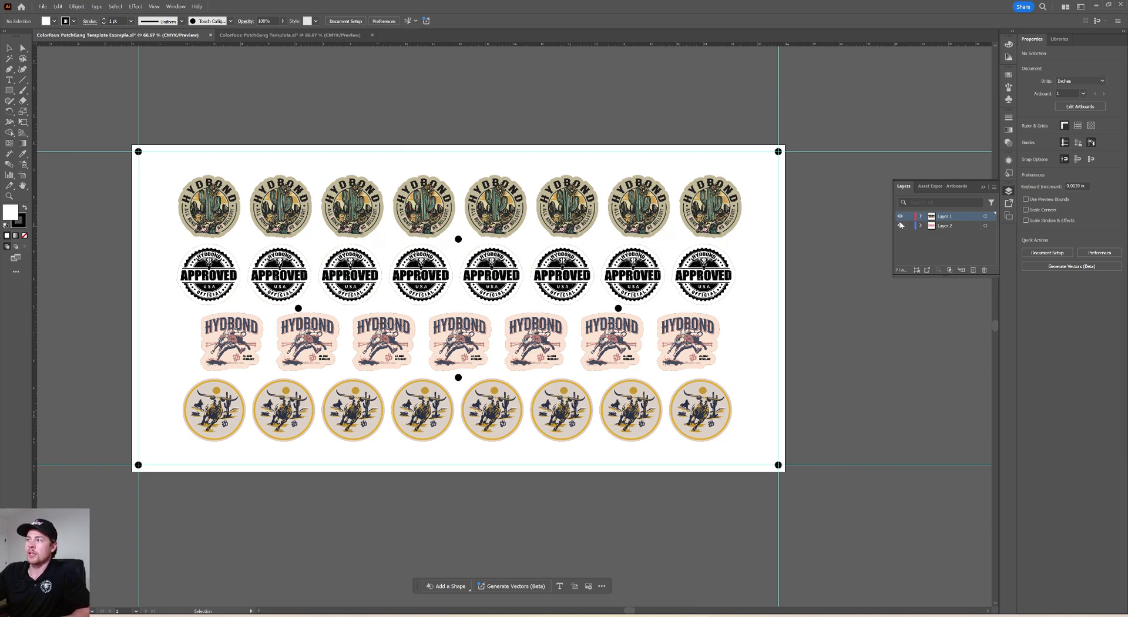
Step: Temporarily hide Layer 1 in the example document to examine the cut outlines on Layer 2, restoring its visibility when done
left_click(900, 216)
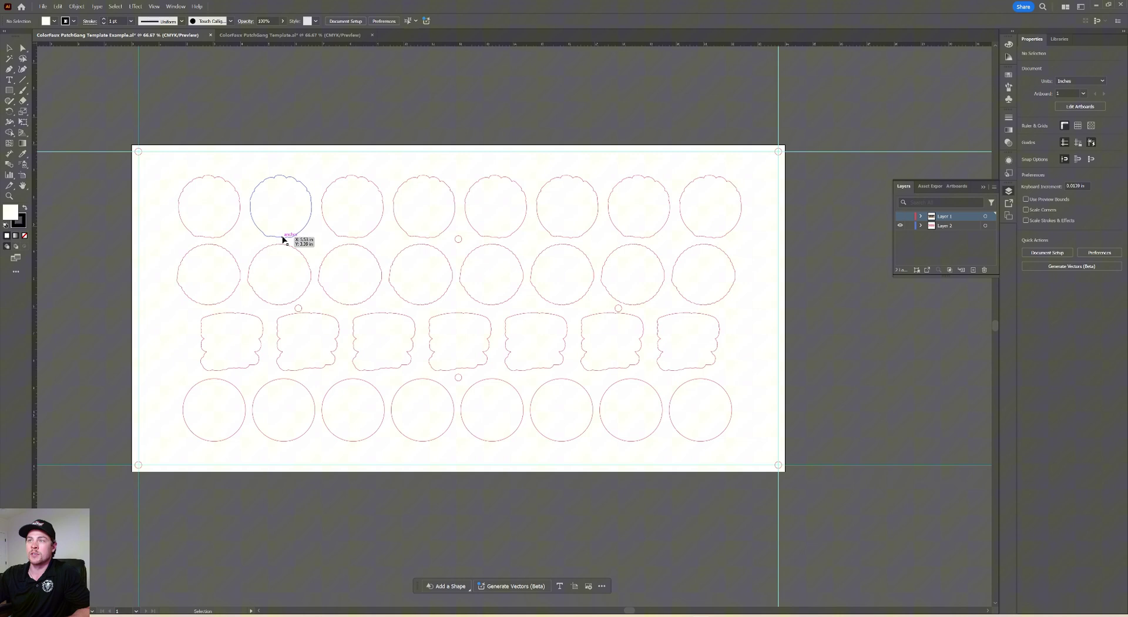
left_click(900, 217)
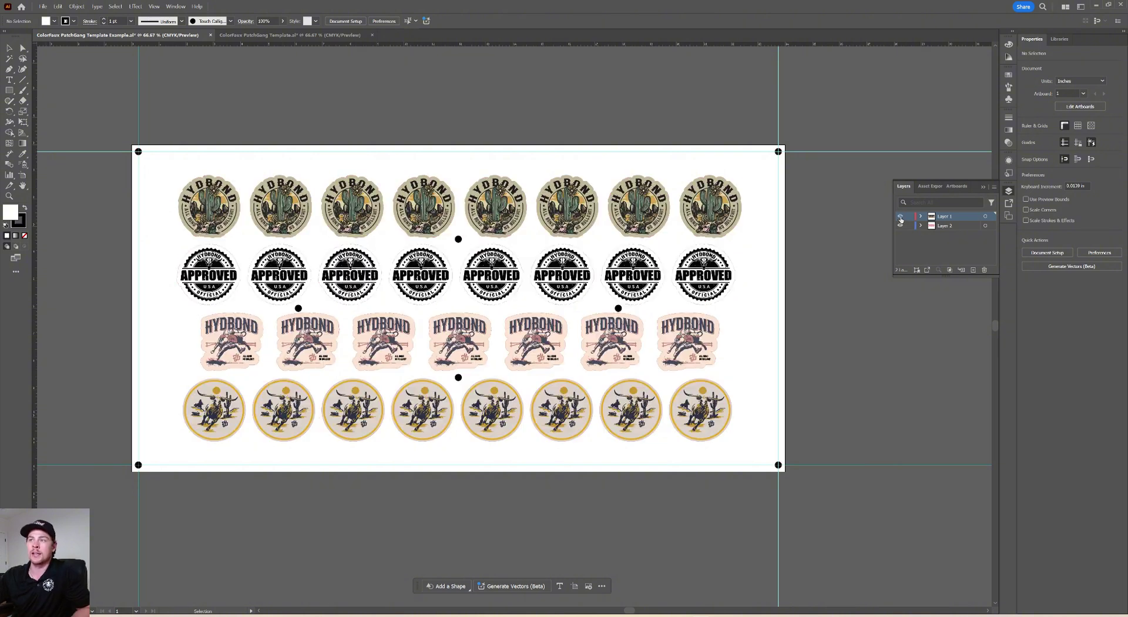
Step: Switch to the Colorfaux PatchGang Template document and examine the registration dots and guides on its blank artboard
left_click(237, 35)
scroll(367, 219, "up", 2)
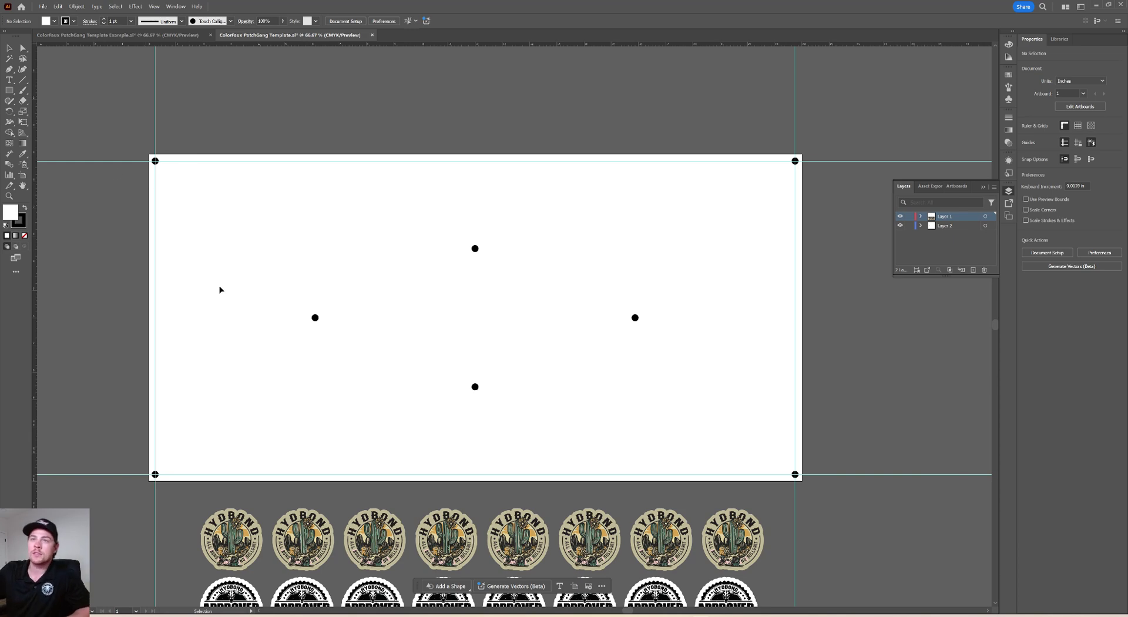
left_click_drag(221, 411, 230, 409)
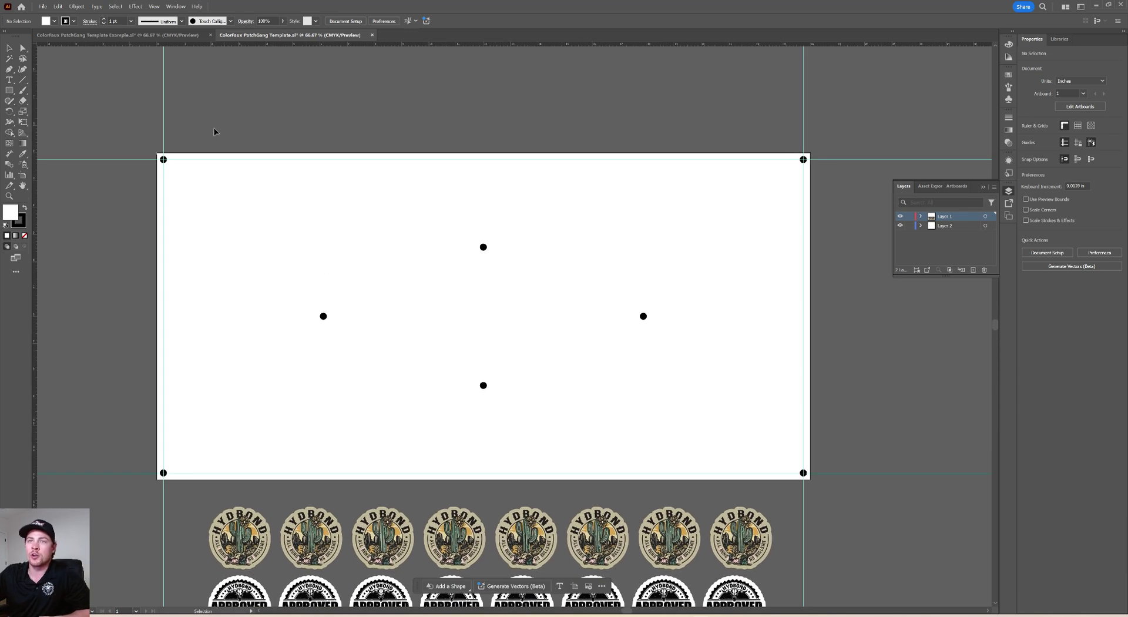
left_click_drag(211, 174, 220, 191)
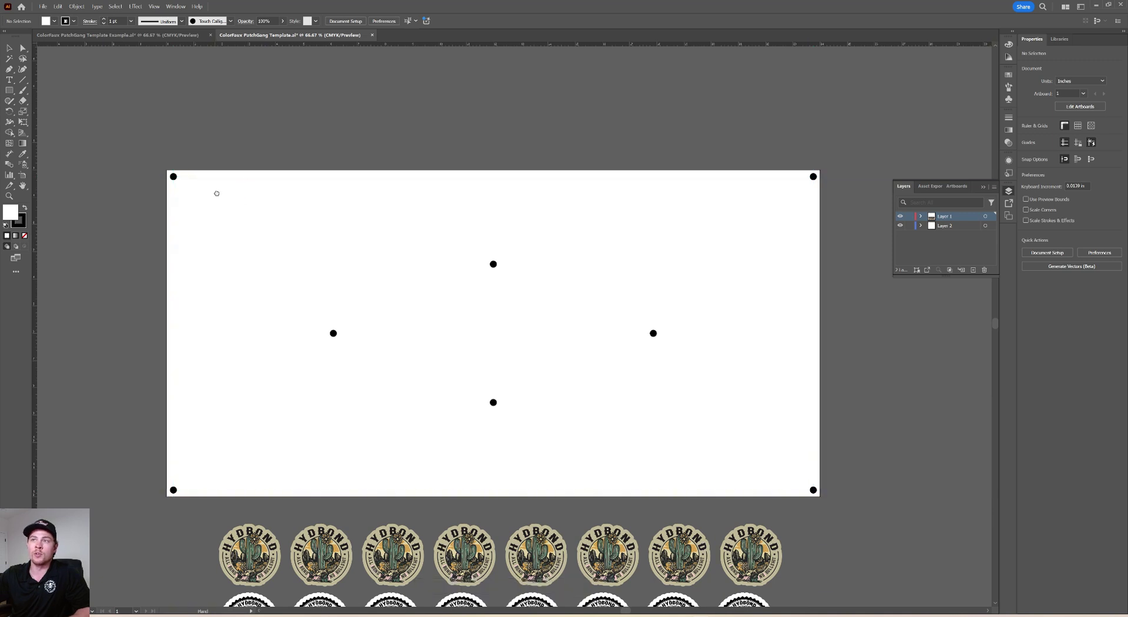
scroll(247, 189, "left", 1)
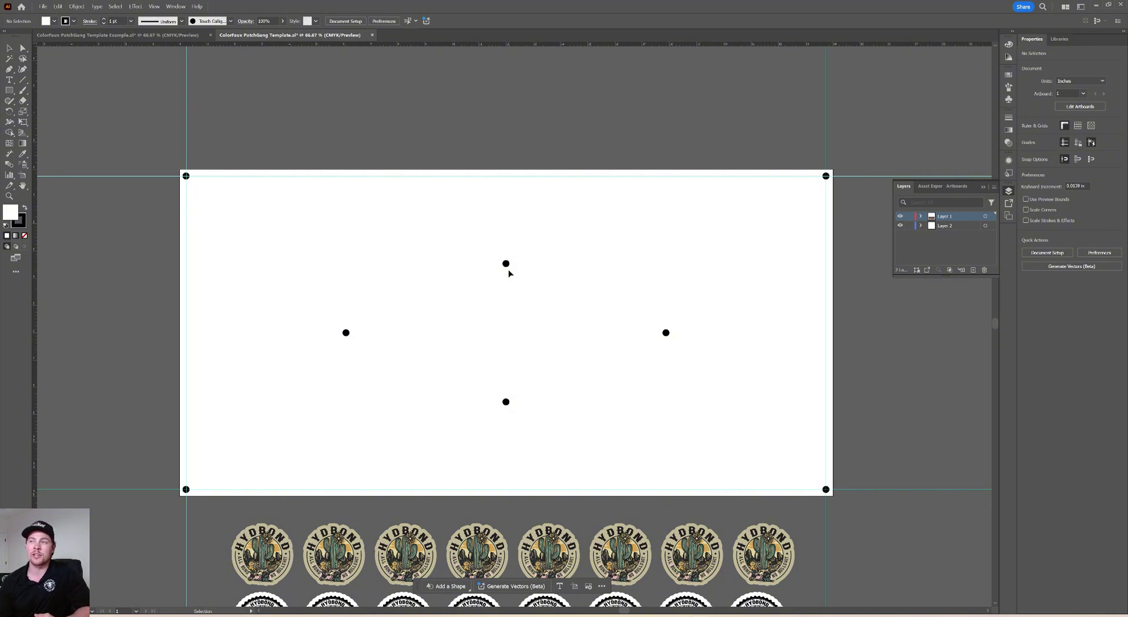
left_click_drag(460, 238, 539, 303)
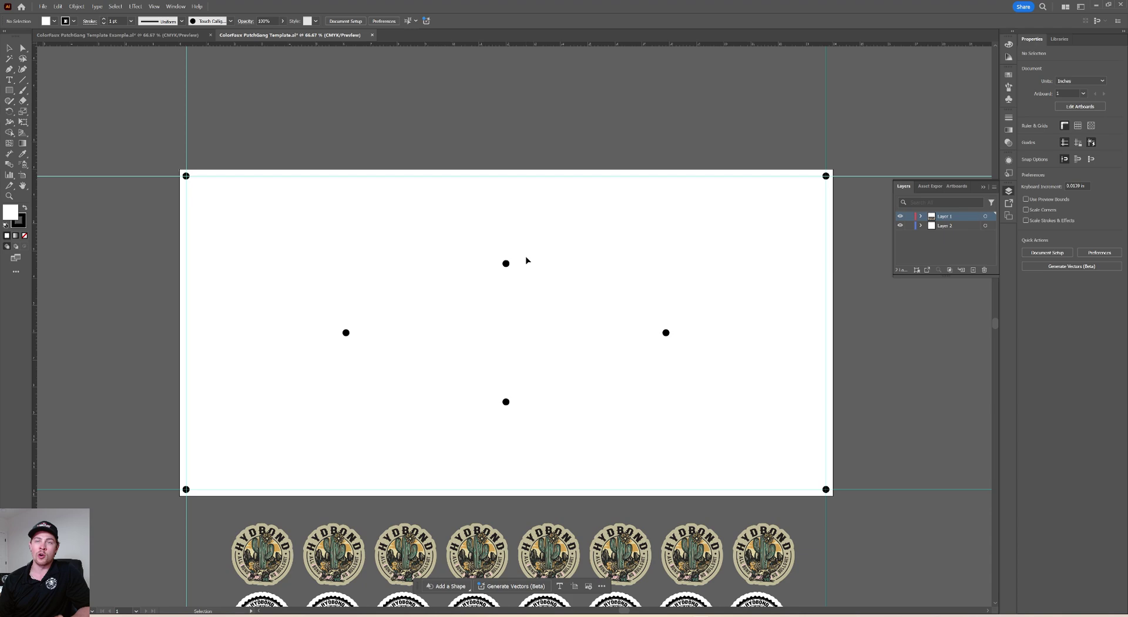
scroll(530, 283, "down", 8)
scroll(496, 290, "left", 2)
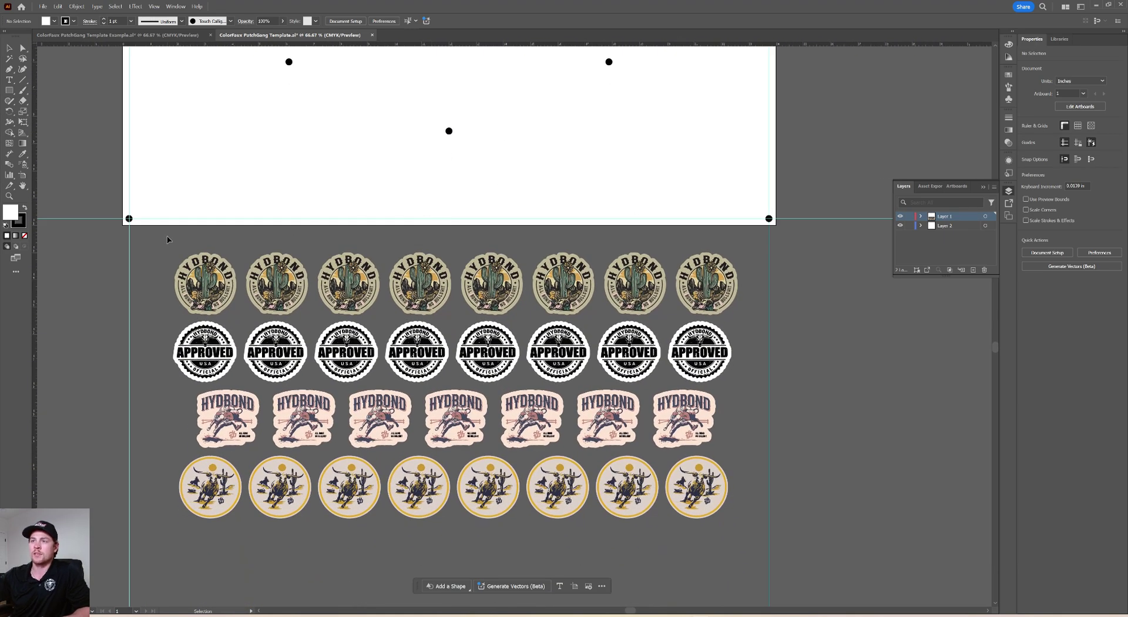
left_click_drag(169, 239, 753, 550)
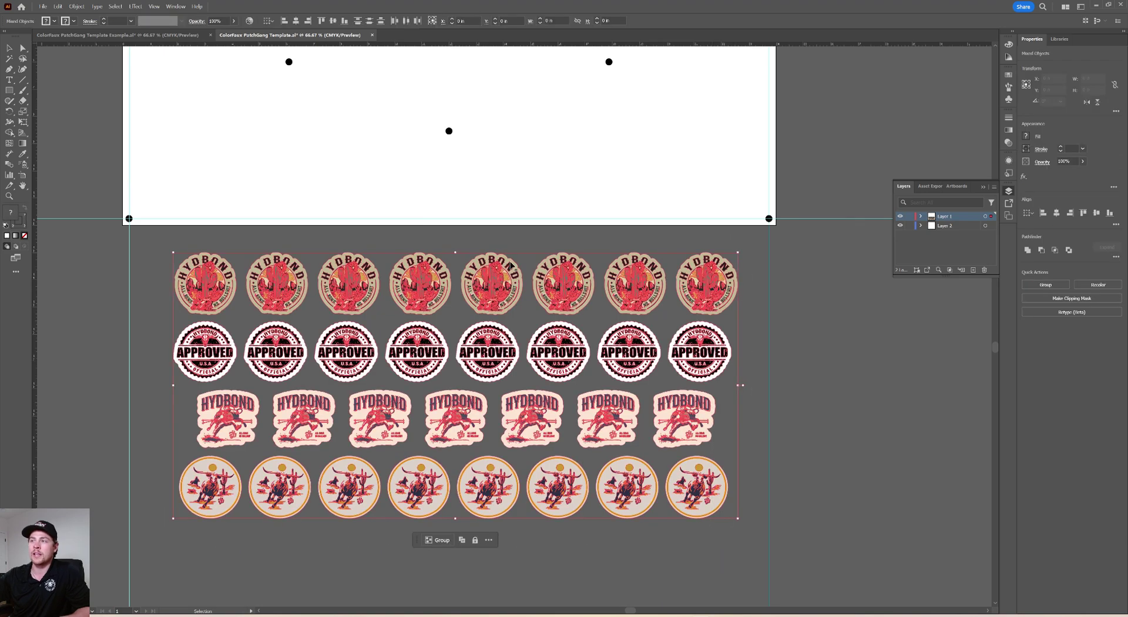
scroll(476, 293, "up", 3)
scroll(454, 226, "up", 2)
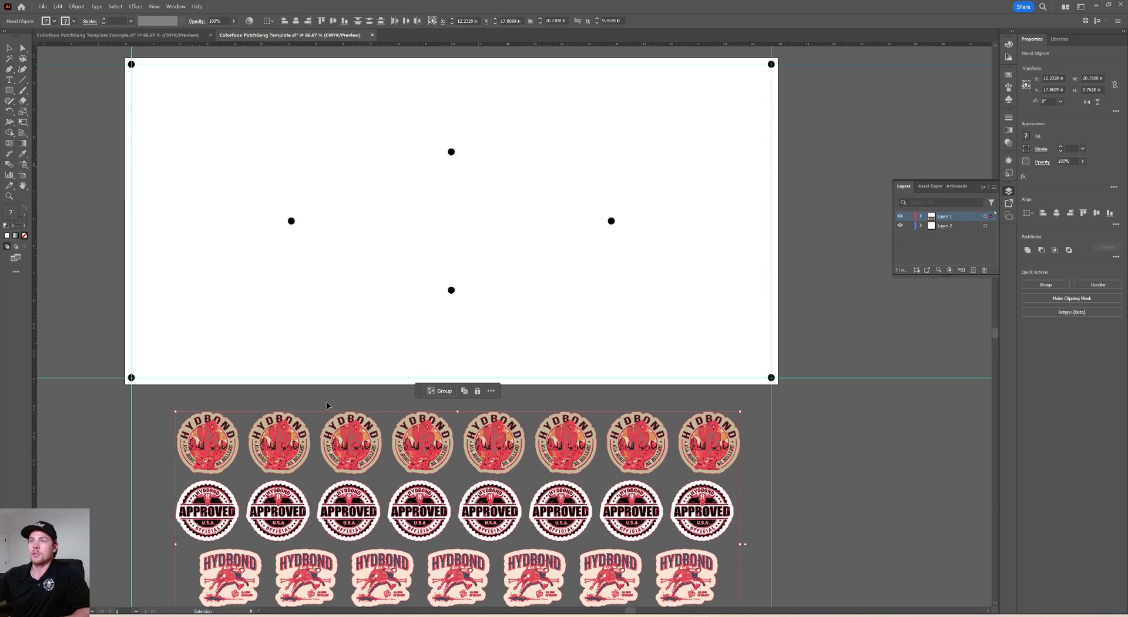
scroll(452, 211, "up", 2)
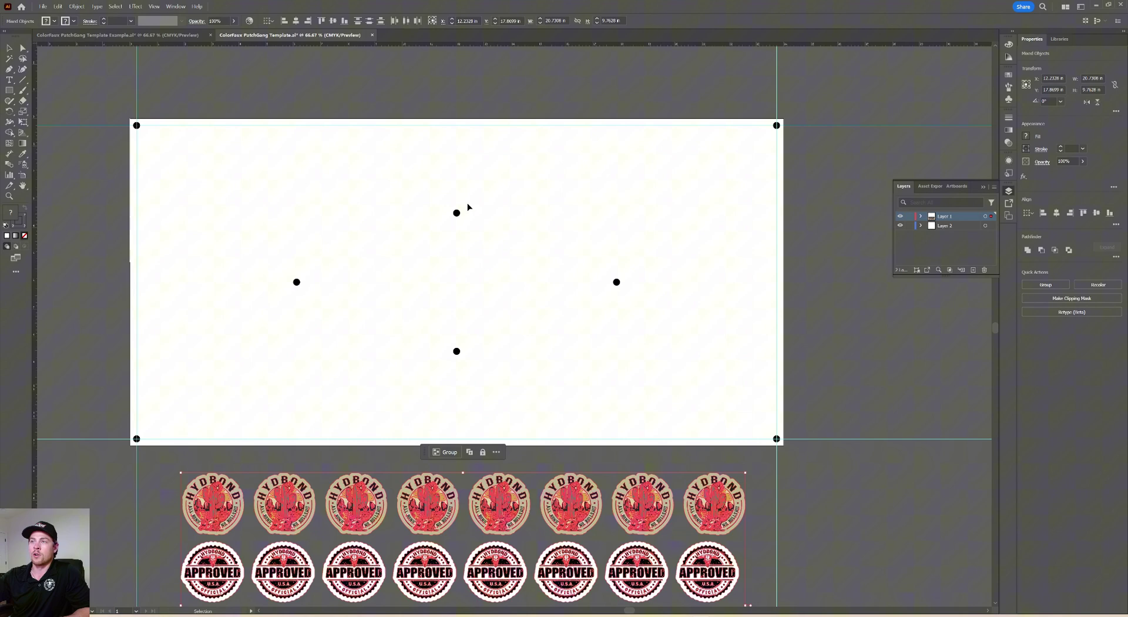
left_click_drag(440, 276, 449, 224)
left_click_drag(348, 196, 358, 259)
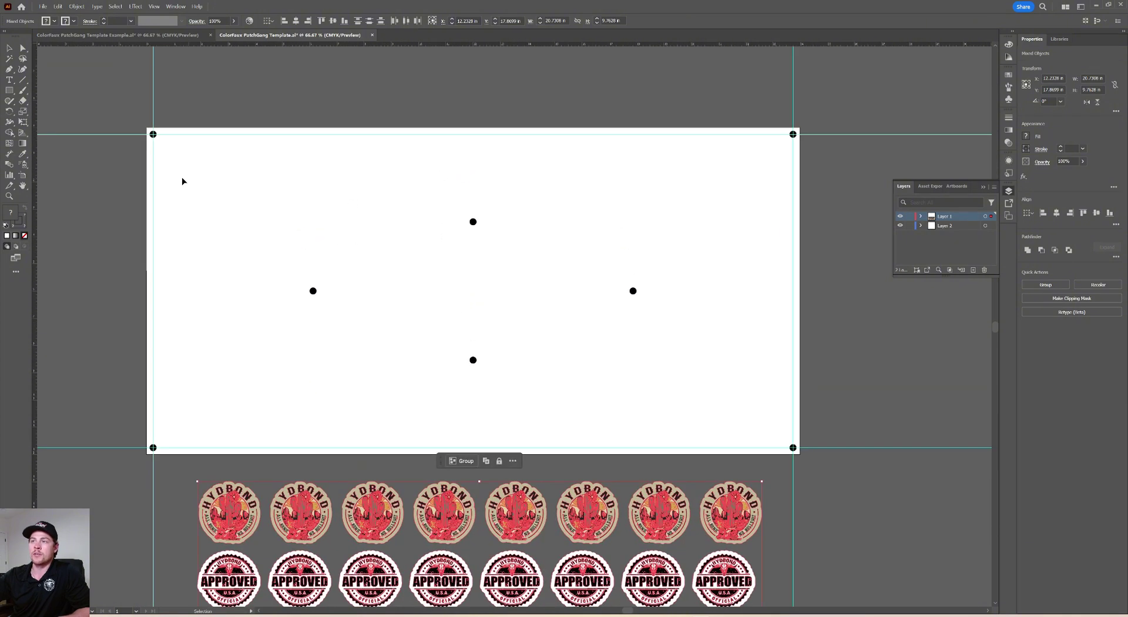
scroll(327, 310, "down", 4)
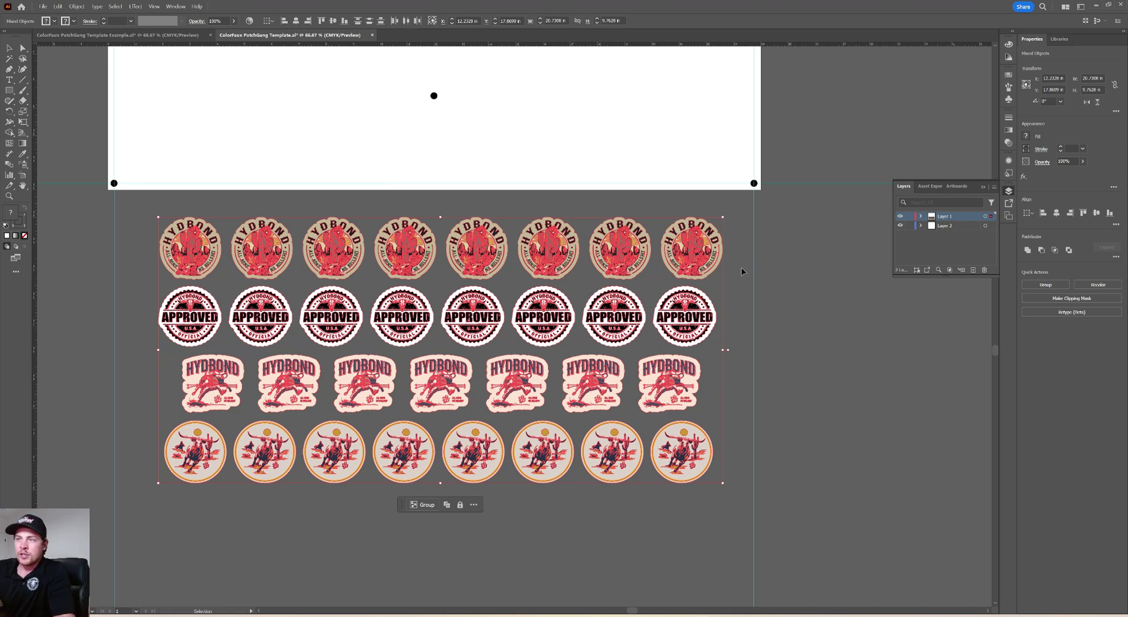
left_click(209, 215)
left_click_drag(151, 206, 727, 489)
left_click(865, 223)
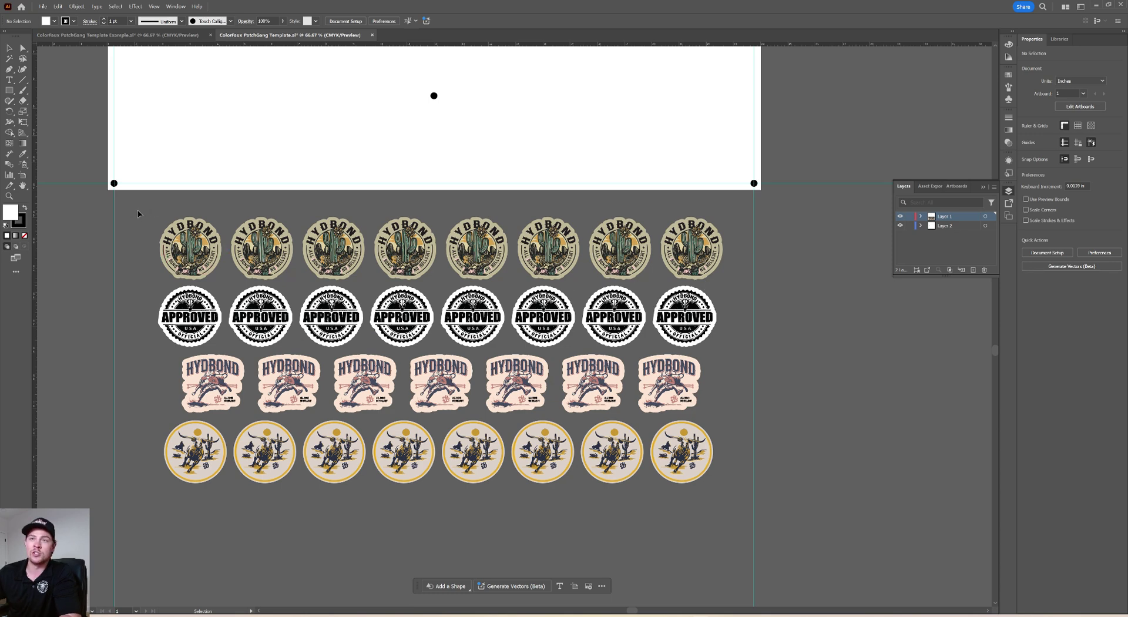
Step: Select all four rows of patches below the artboard and group them
left_click_drag(136, 211, 654, 529)
left_click_drag(729, 528, 728, 527)
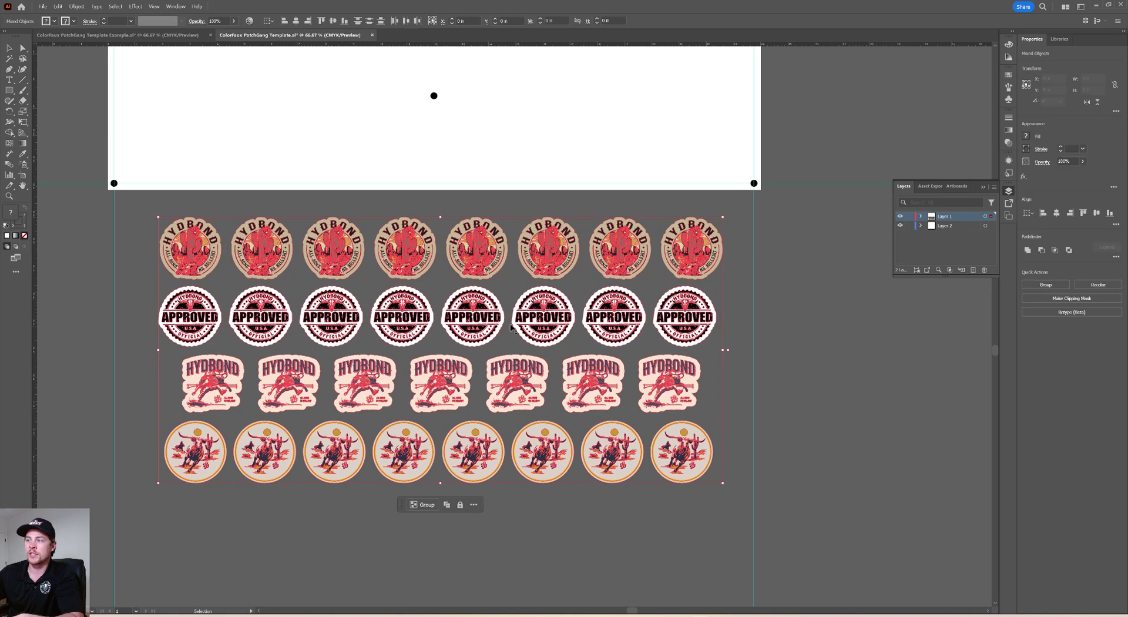
right_click(738, 272)
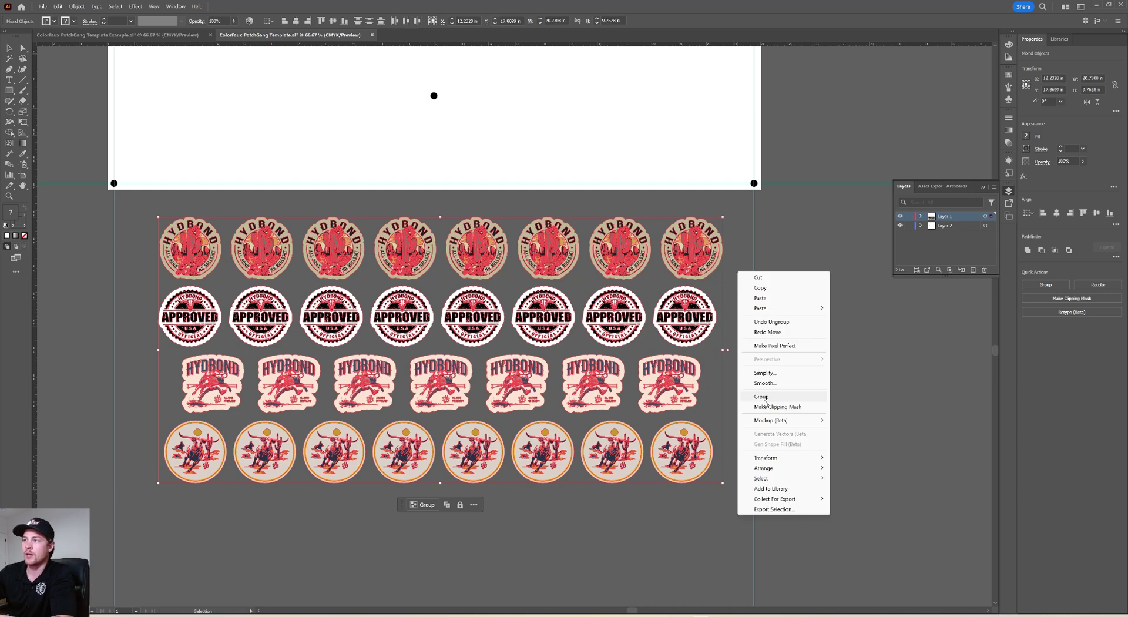
left_click(761, 397)
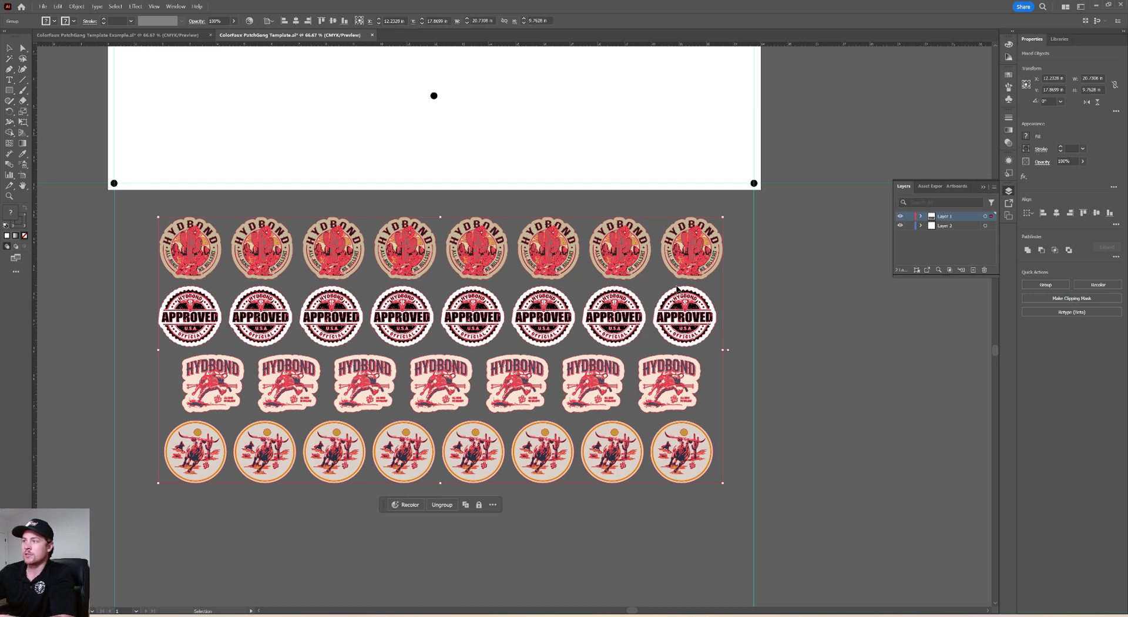
Step: Copy the patch group to the clipboard and leave nothing selected
right_click(619, 235)
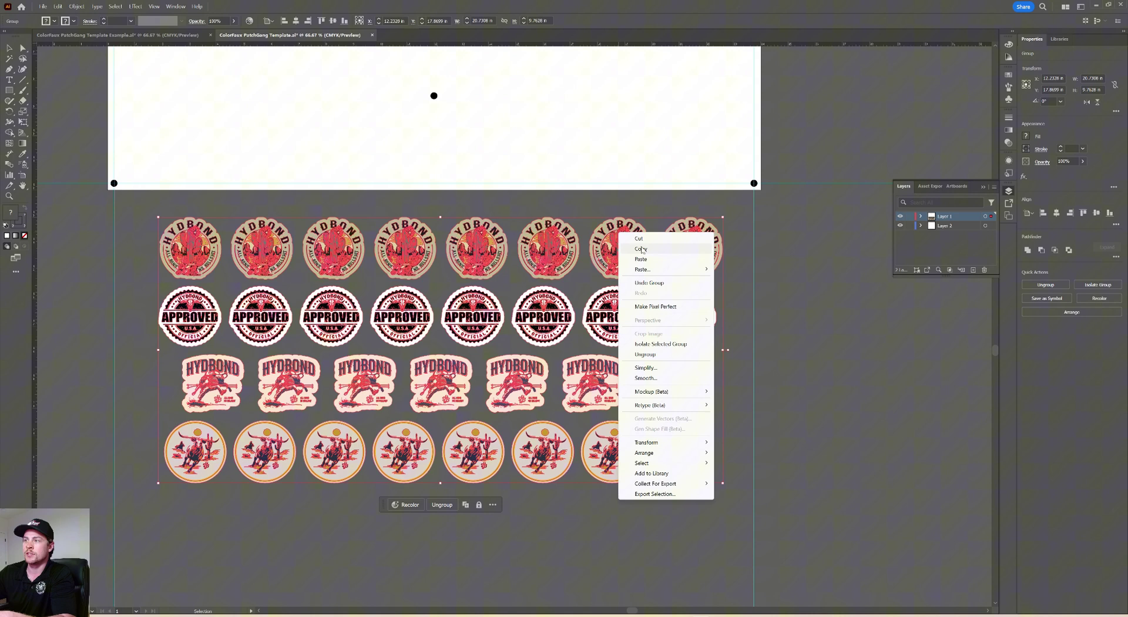
left_click(634, 249)
left_click(605, 238, "shift")
left_click(604, 238)
key("a")
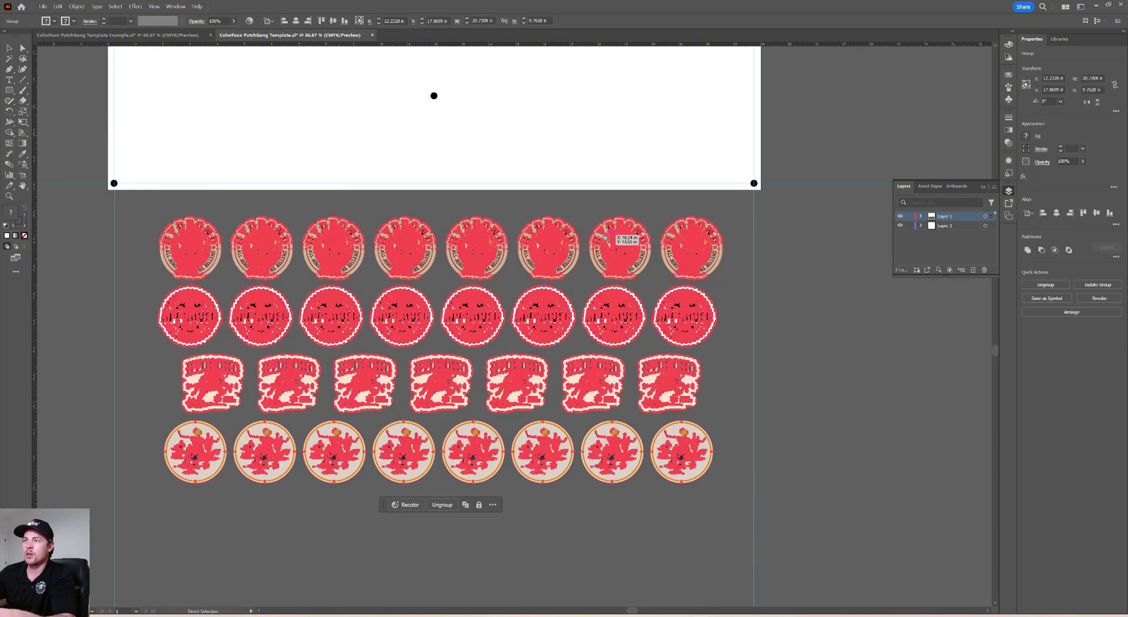
key("v")
left_click(466, 208)
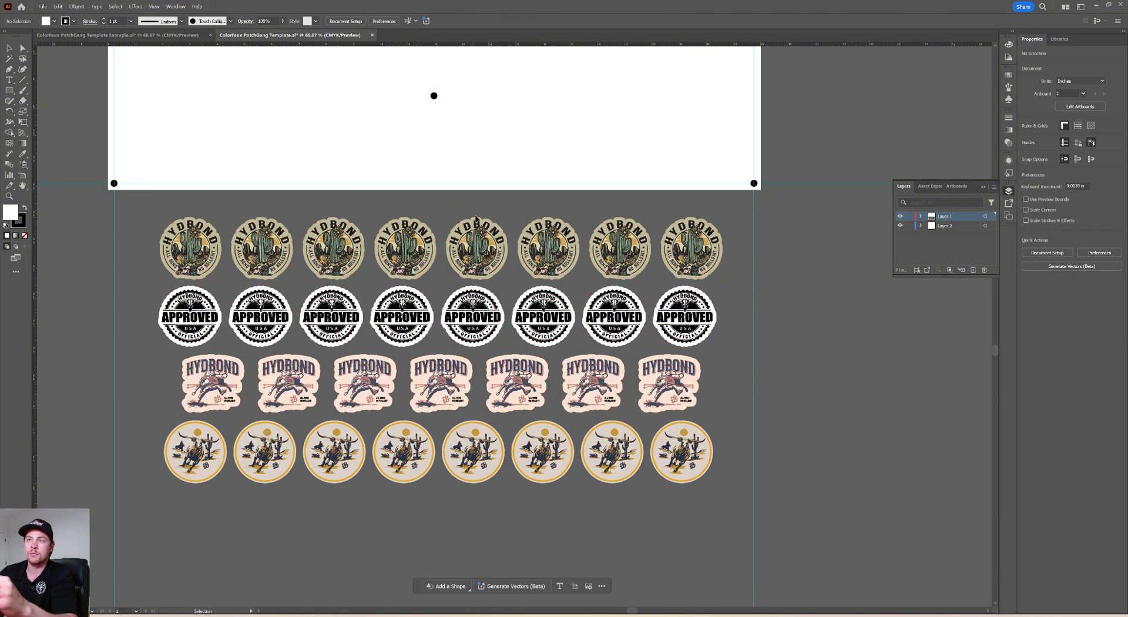
Step: Merge each patch in the group into a single solid silhouette with the Pathfinder Unite operation
left_click(485, 234)
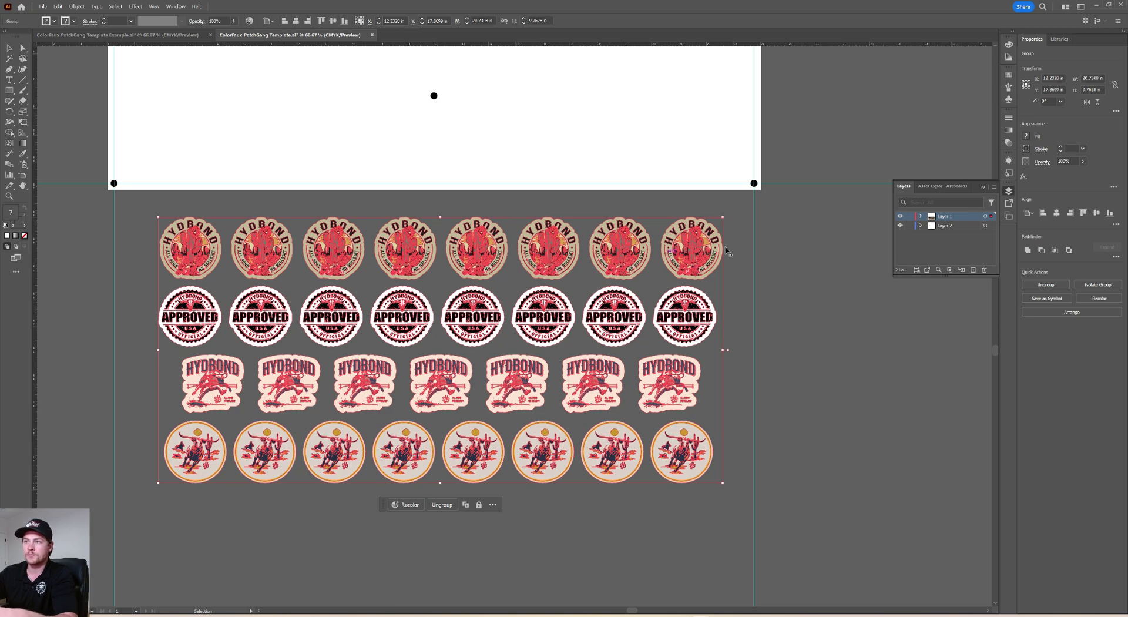
left_click(1028, 250)
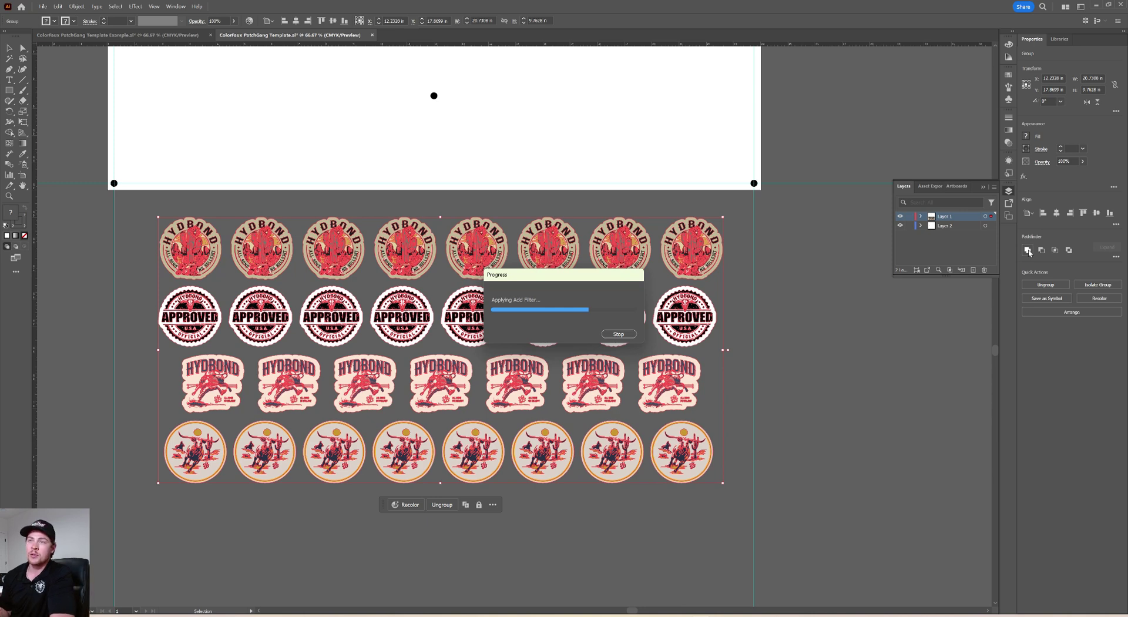
left_click(577, 195)
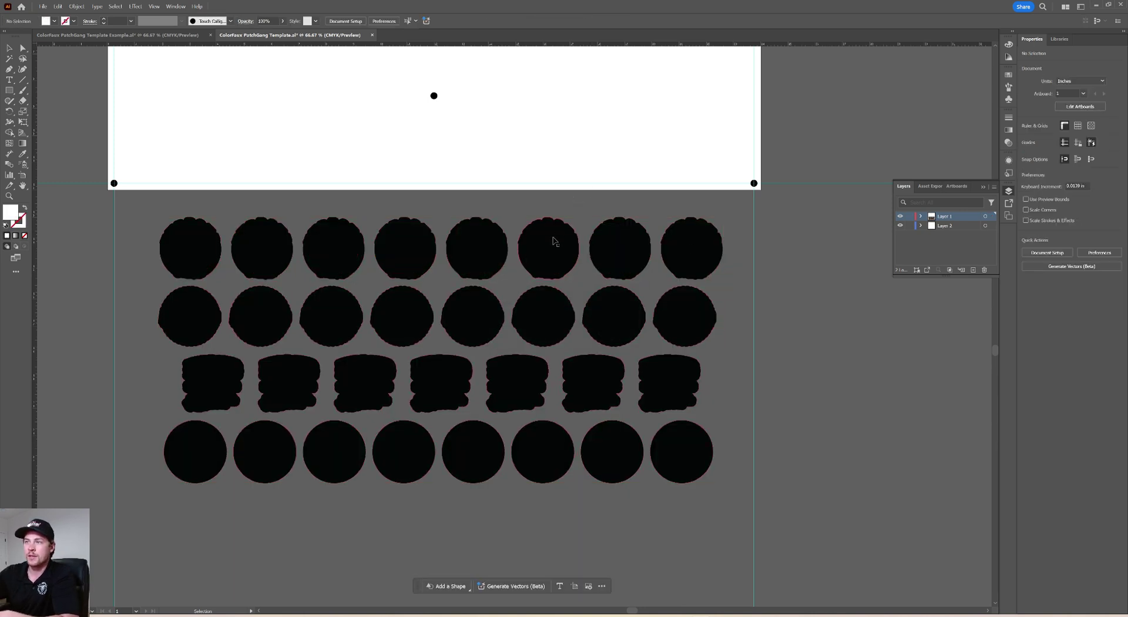
Step: Separate the black silhouettes from the leftover curved text, delete that text, and move the silhouettes back up below the artboard
left_click_drag(554, 240, 547, 325)
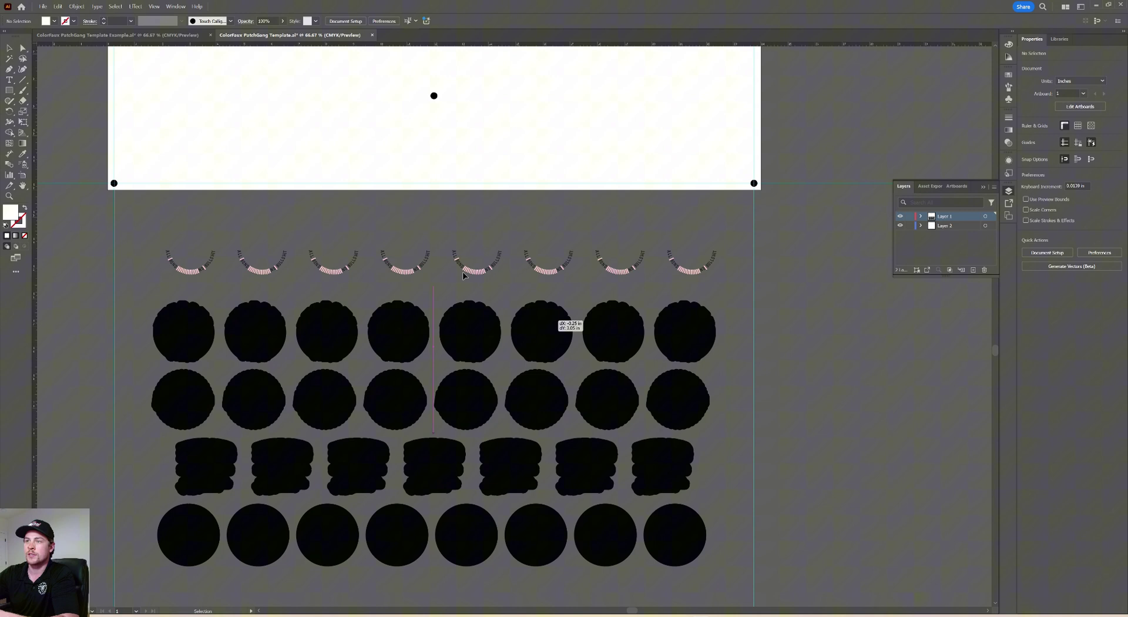
left_click_drag(464, 275, 464, 276)
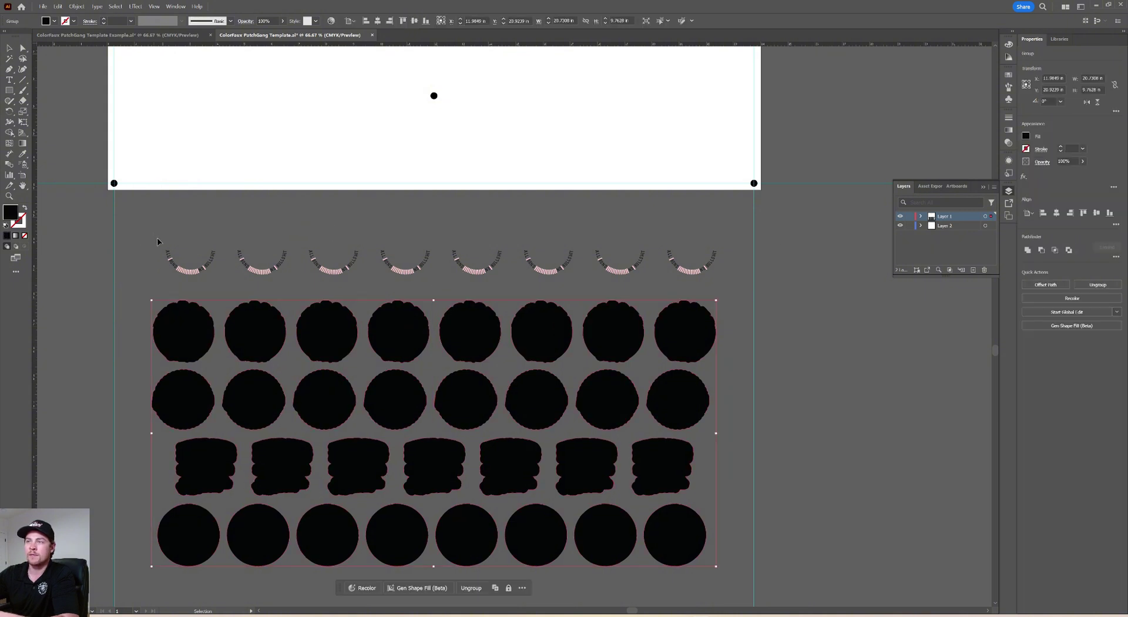
key("ctrl+alt+[")
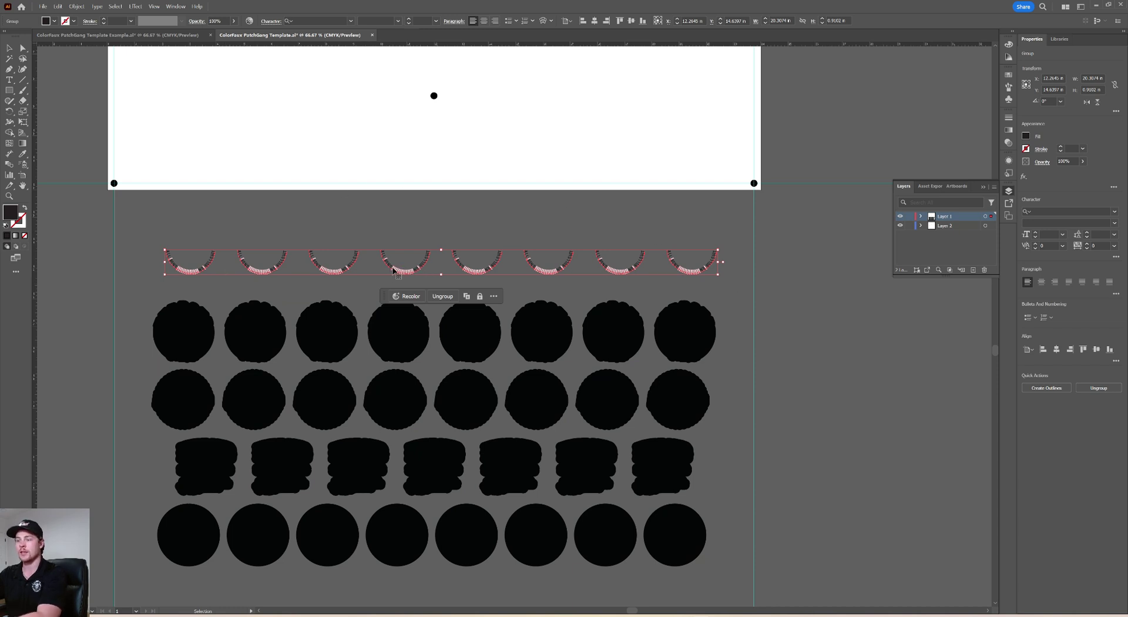
key("Delete")
left_click_drag(467, 347, 467, 274)
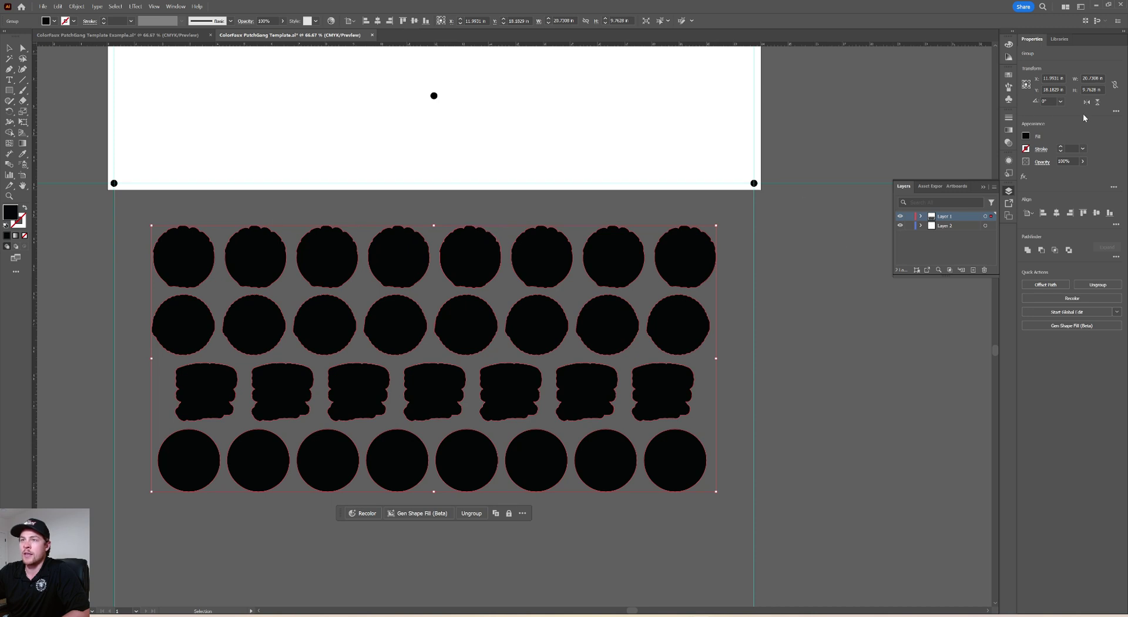
Step: Remove the fill from the grouped silhouettes and give them a 0.1 pt stroke
left_click(1026, 136)
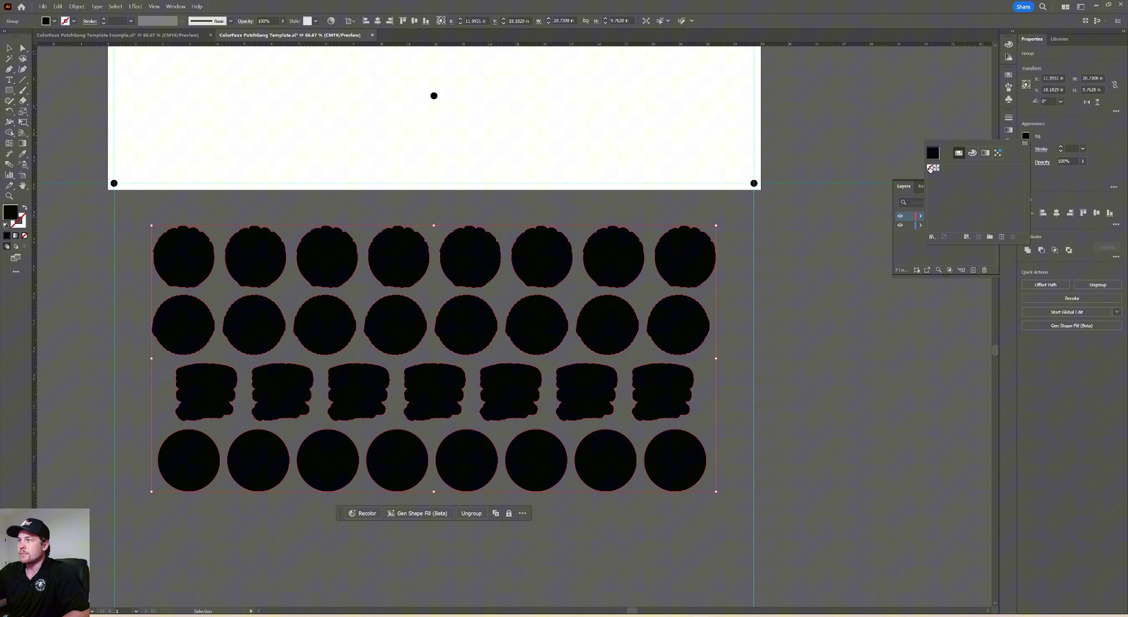
left_click(930, 169)
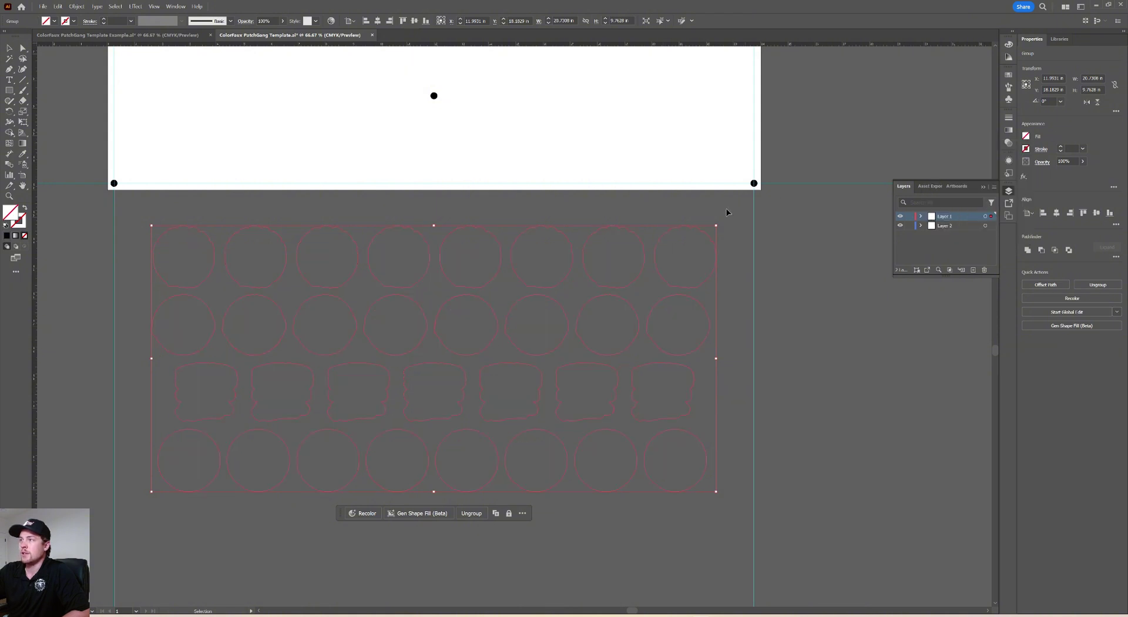
left_click(1071, 148)
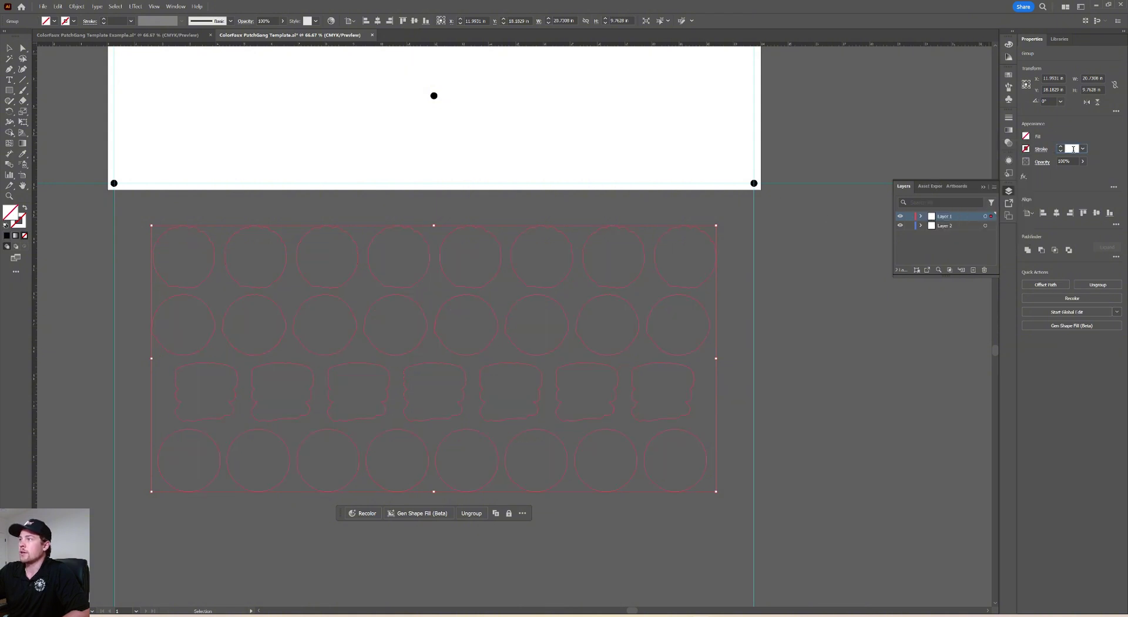
type(".1")
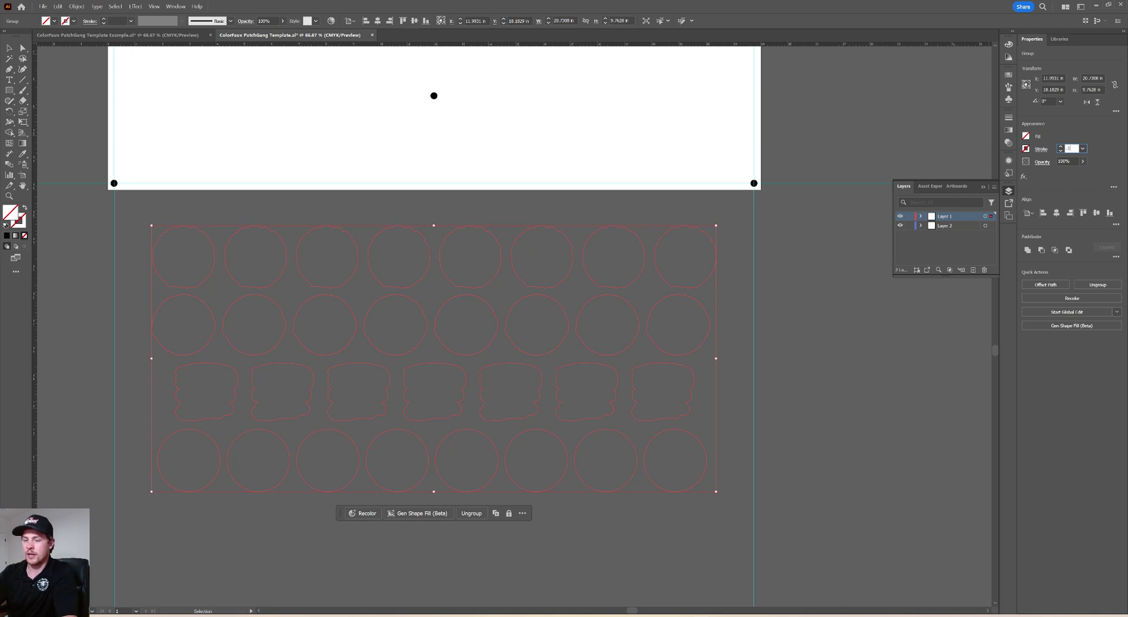
key("Return")
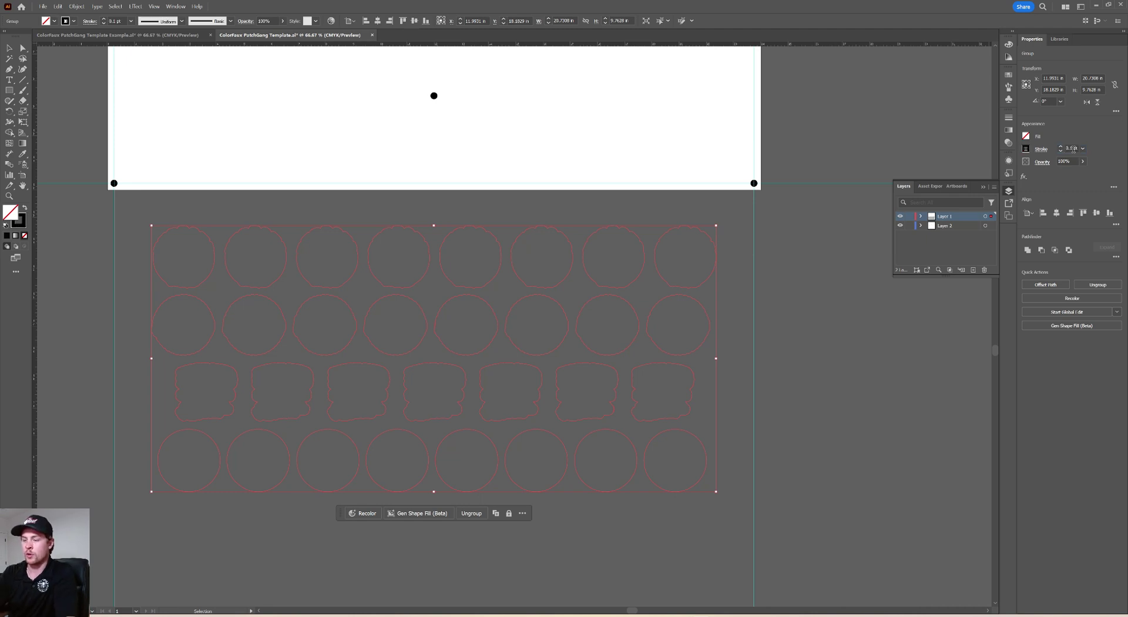
Step: Set the silhouettes' stroke colour to red (ED1C24)
left_click(1027, 149)
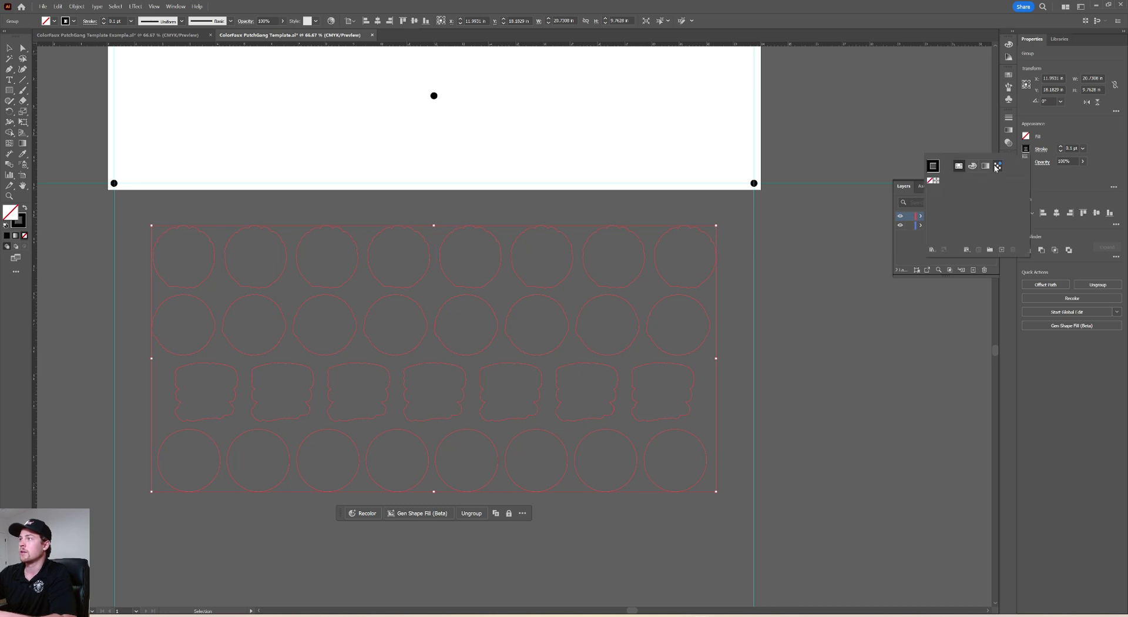
left_click(973, 166)
left_click_drag(956, 233, 928, 237)
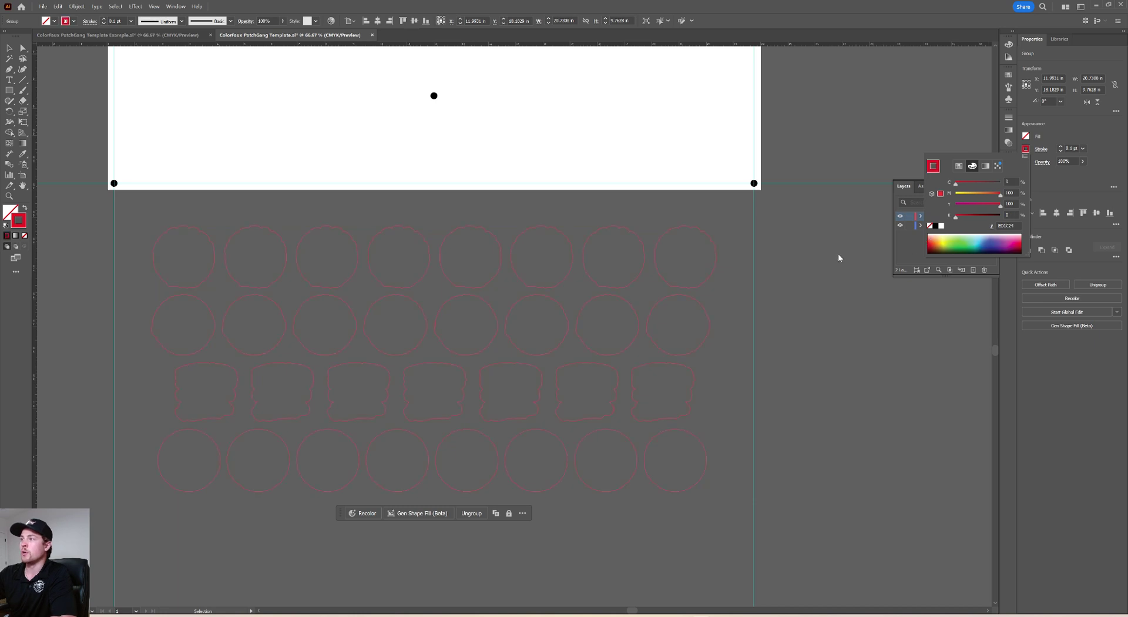
left_click(735, 248)
Step: Cut the red patch outlines from the area below the artboard
key("ctrl+x")
left_click_drag(601, 209, 602, 241)
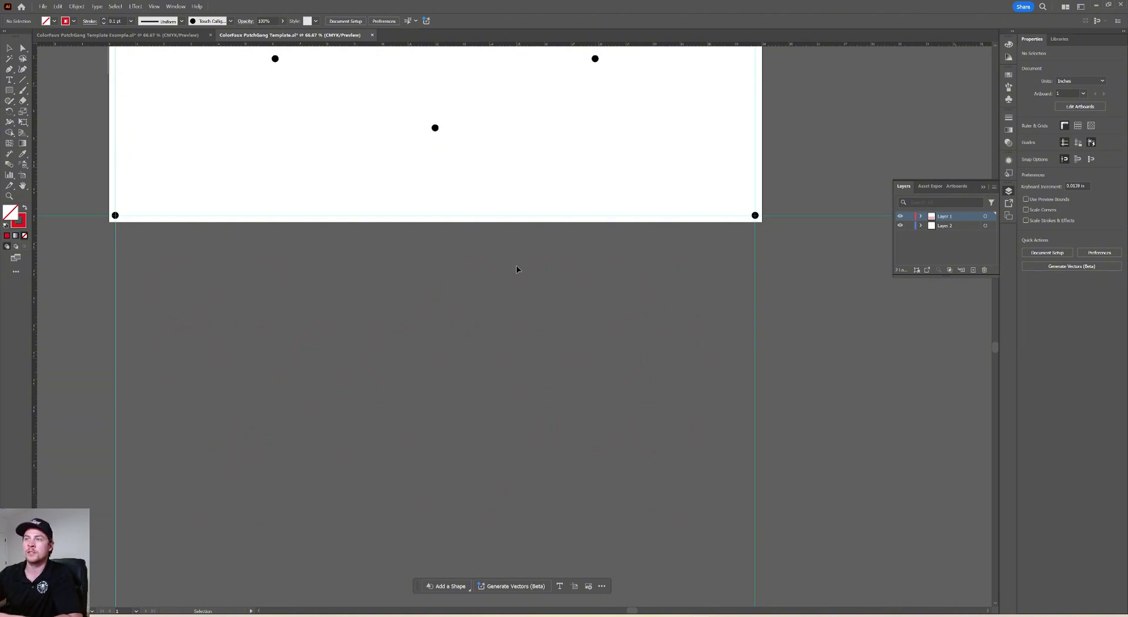
Step: Paste the grouped full-colour patch designs into Layer 1 and move them inside the artboard's corner registration dots
scroll(510, 250, "up", 1)
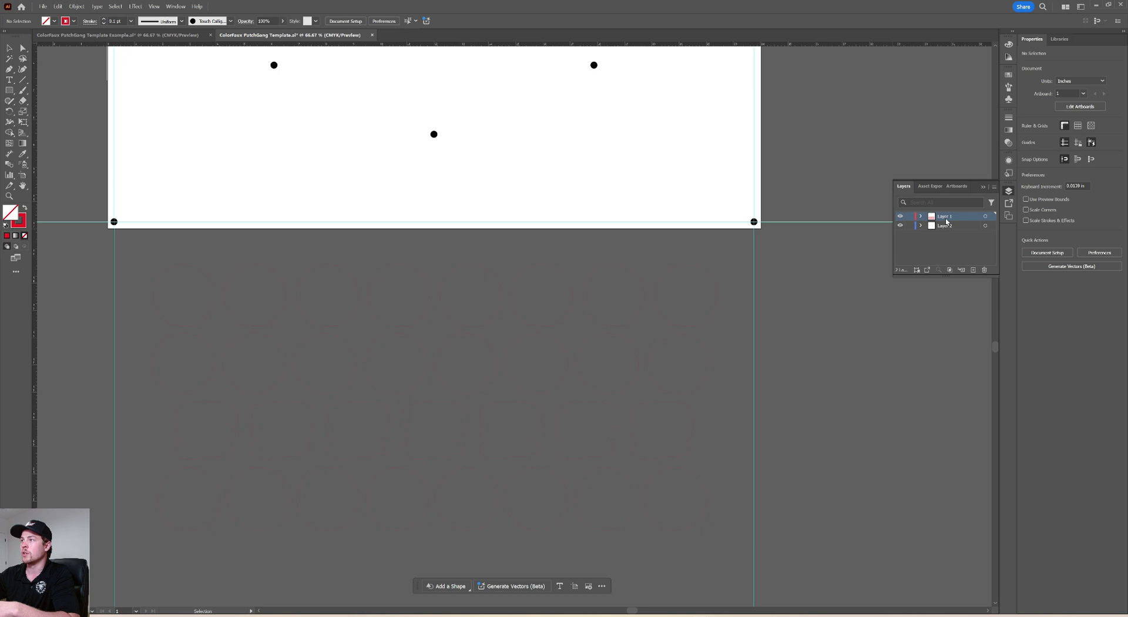
left_click_drag(620, 221, 628, 250)
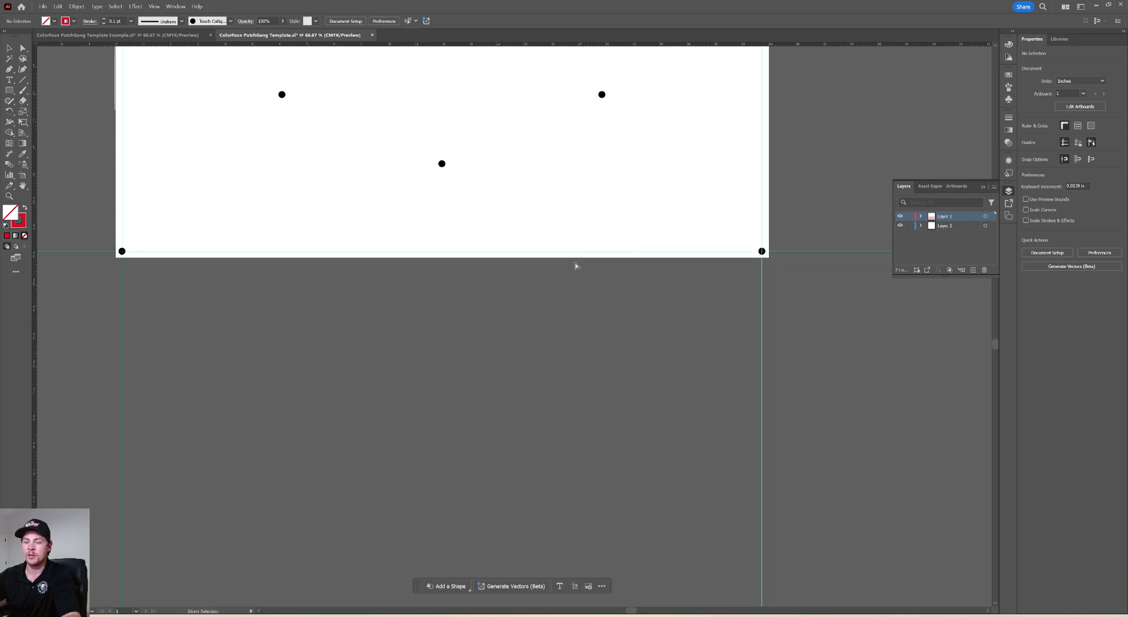
key("ctrl+v")
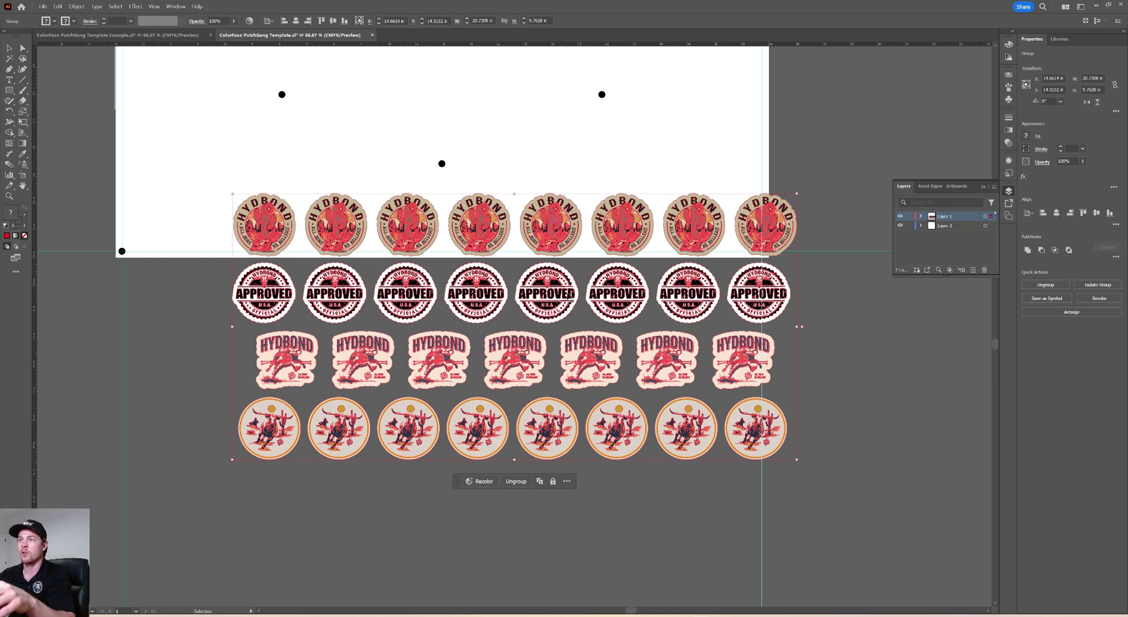
left_click_drag(573, 361, 562, 421)
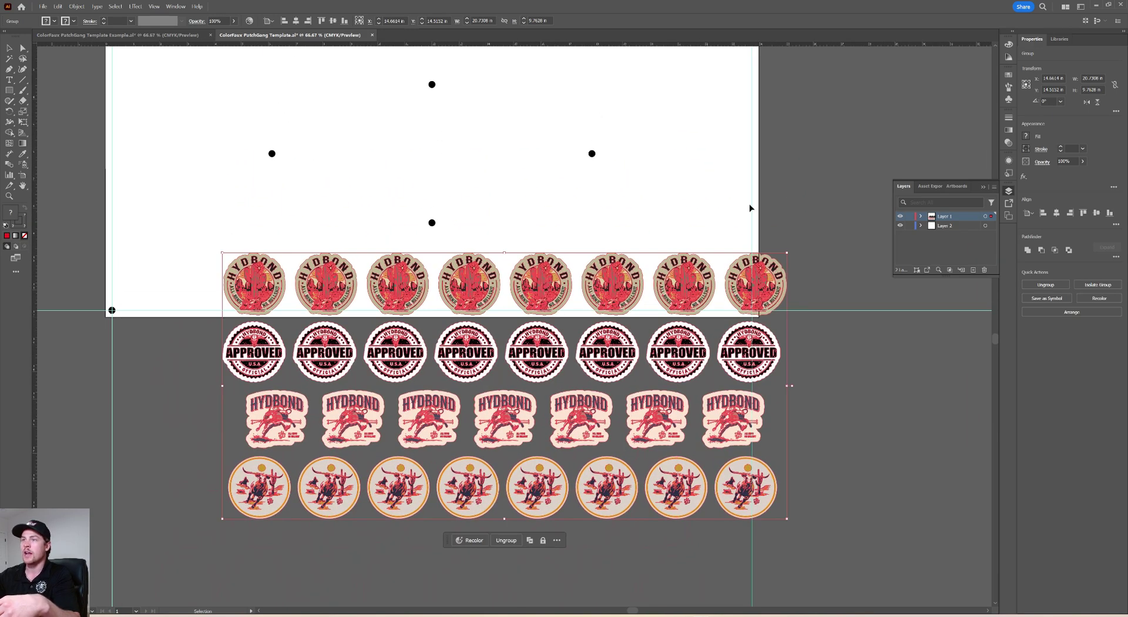
left_click_drag(615, 288, 560, 159)
left_click_drag(789, 154, 786, 249)
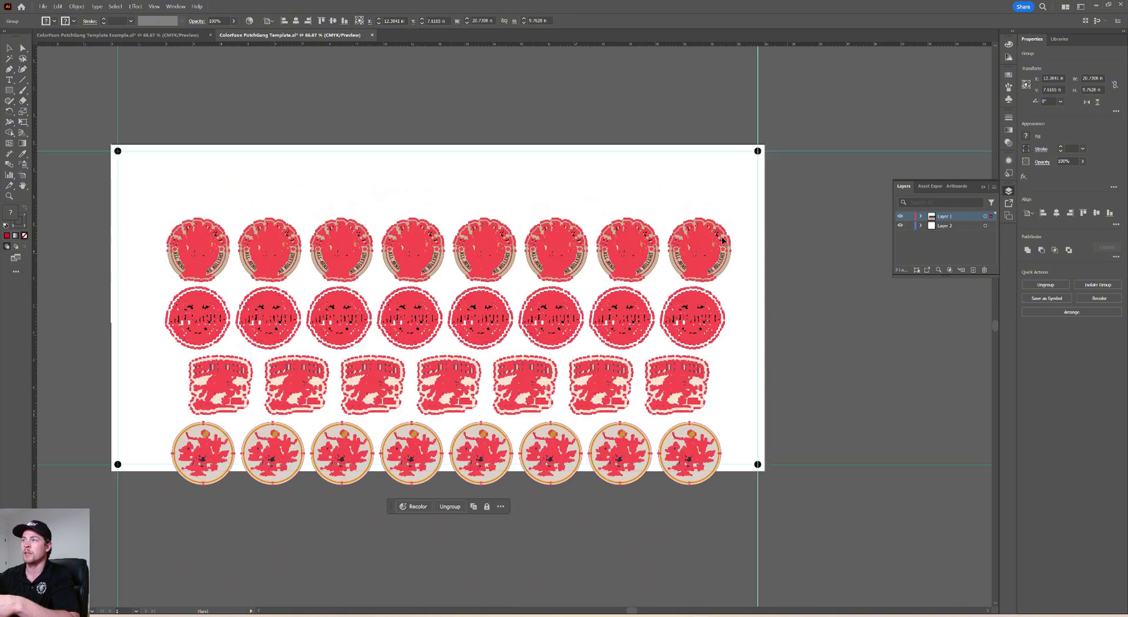
left_click_drag(704, 254, 696, 213)
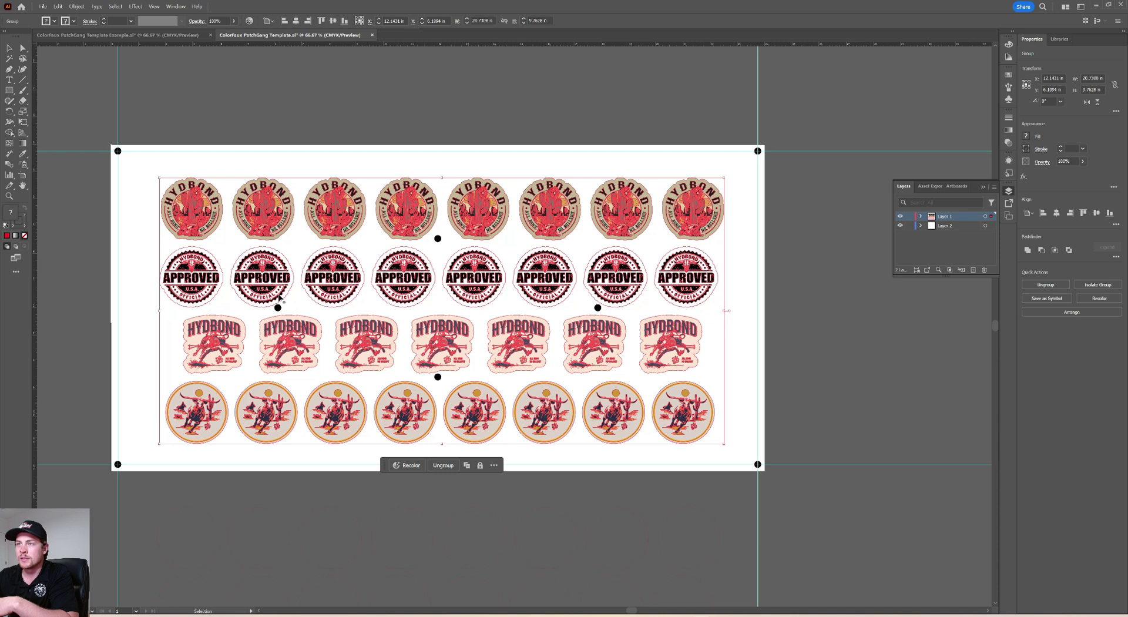
left_click_drag(278, 296, 279, 297)
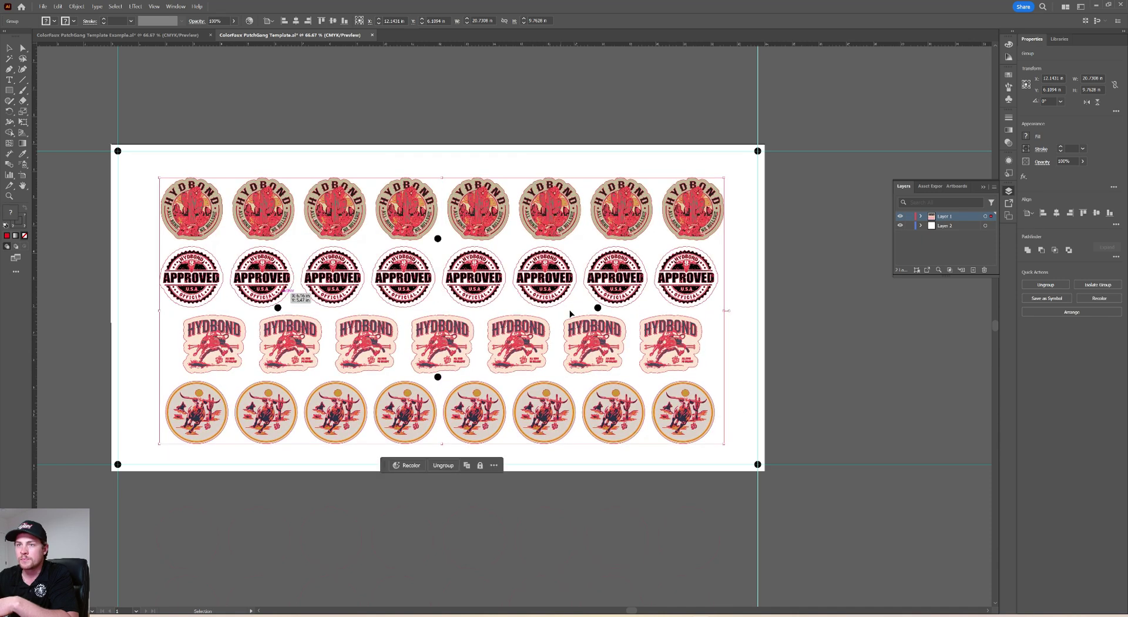
Step: Copy the group of red cut outlines below the artboard and delete the original
left_click(504, 252)
scroll(495, 379, "down", 1)
scroll(496, 379, "down", 3)
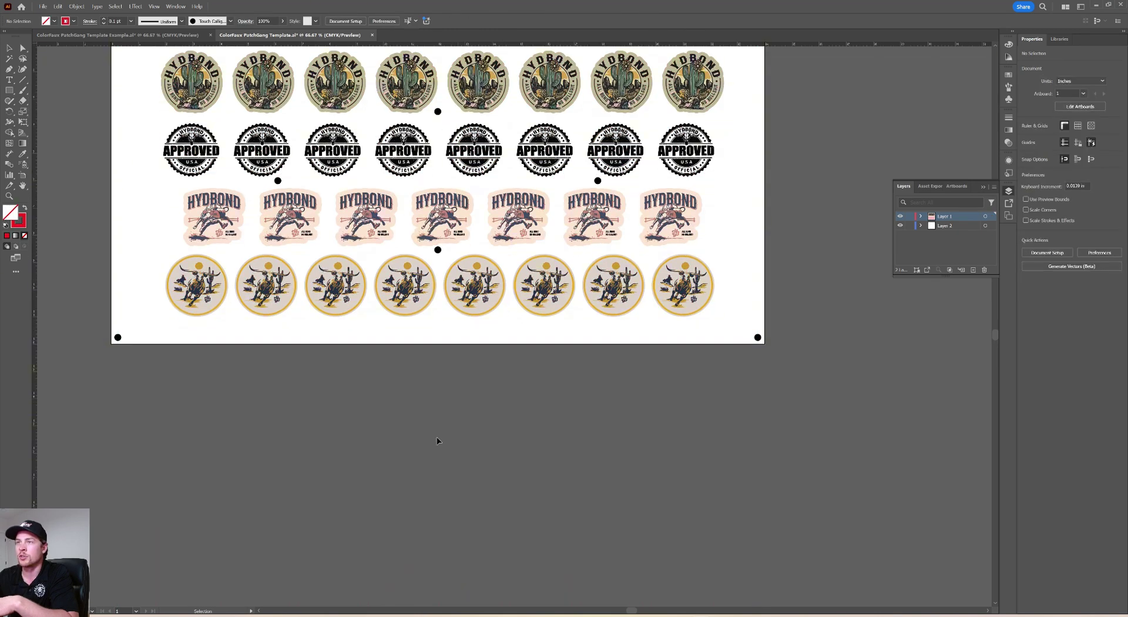
left_click_drag(295, 360, 355, 481)
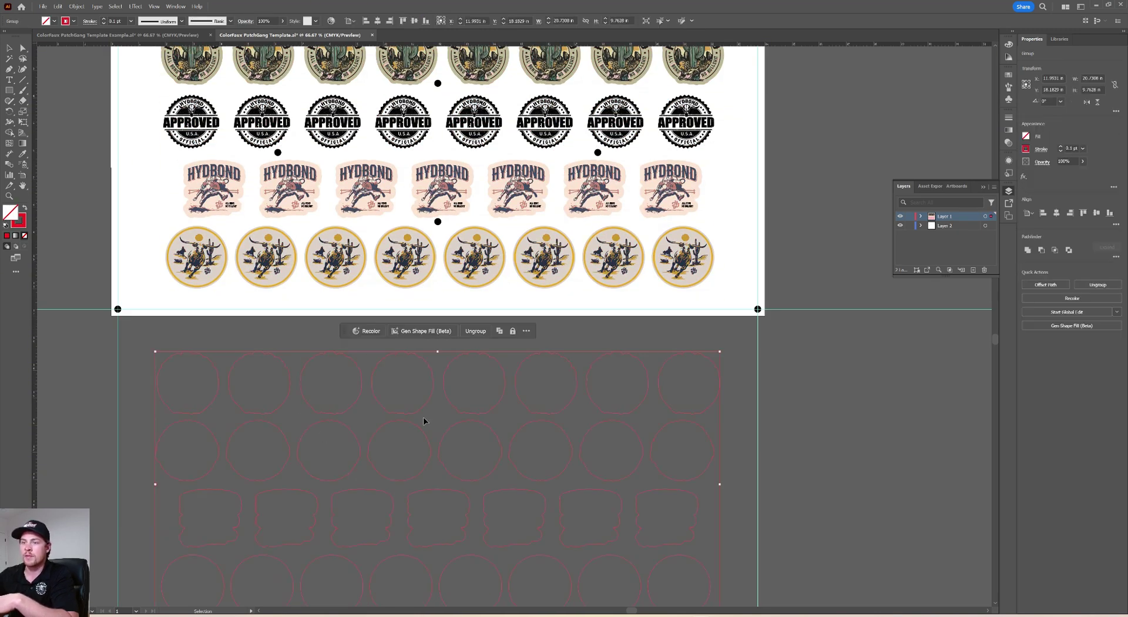
key("a")
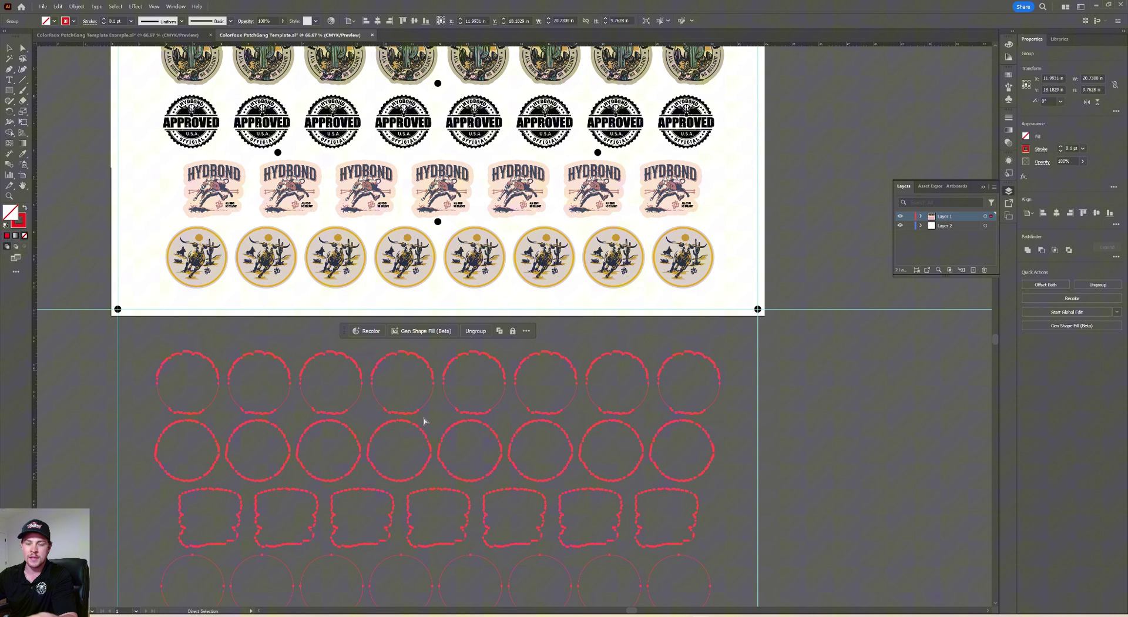
right_click(417, 384)
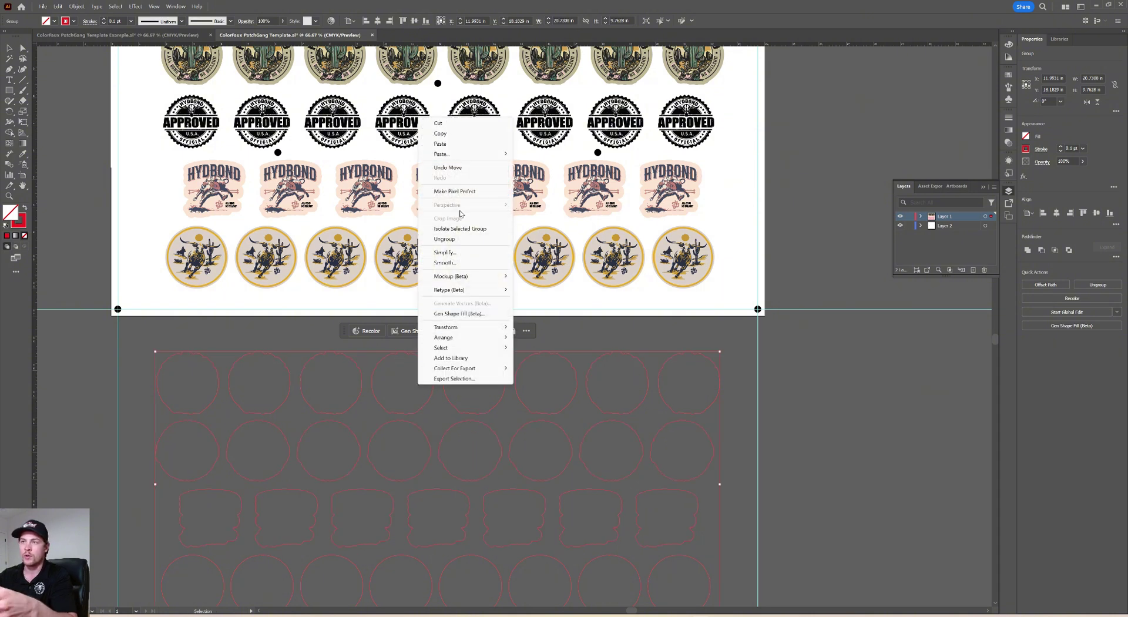
left_click(447, 134)
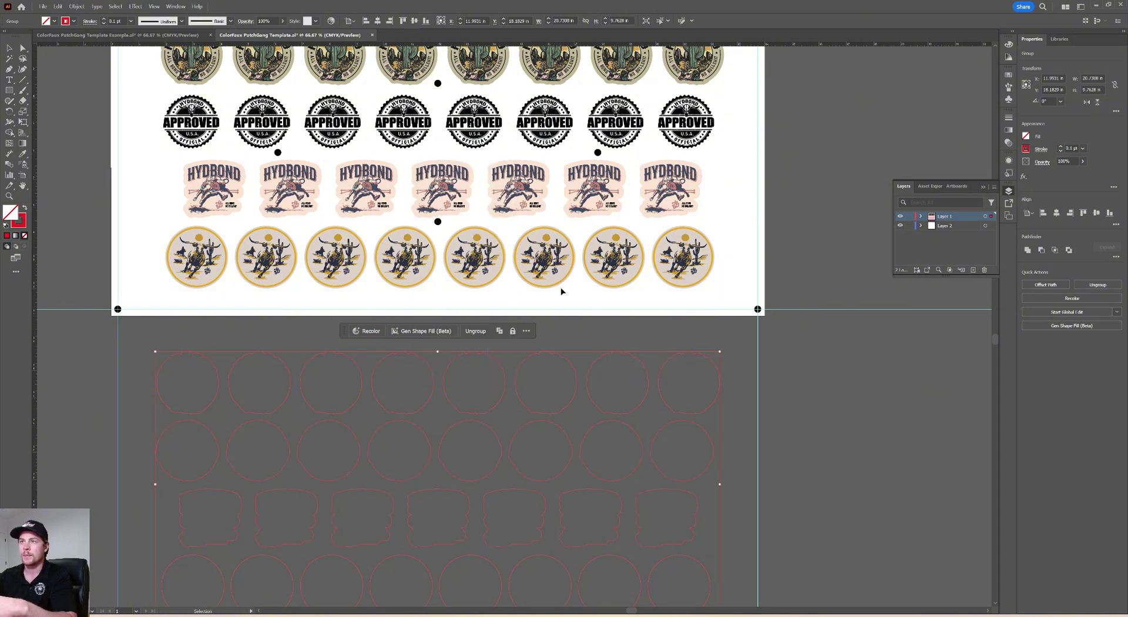
key("Delete")
scroll(574, 387, "up", 3)
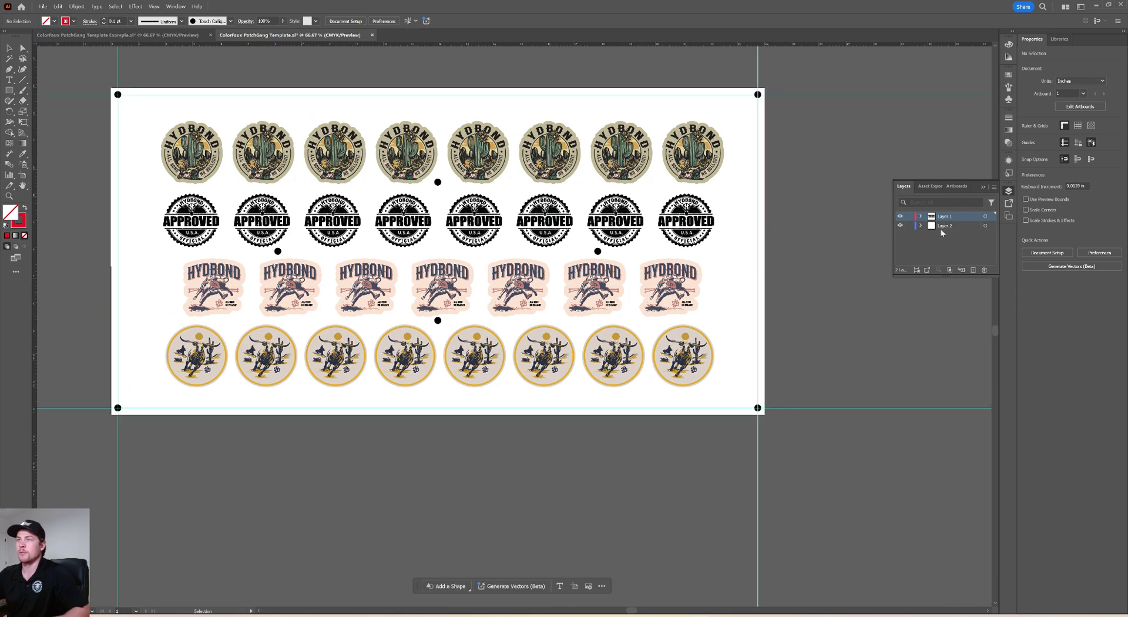
Step: Make Layer 2 the active layer and hide Layer 1 with the printed designs
left_click(942, 228)
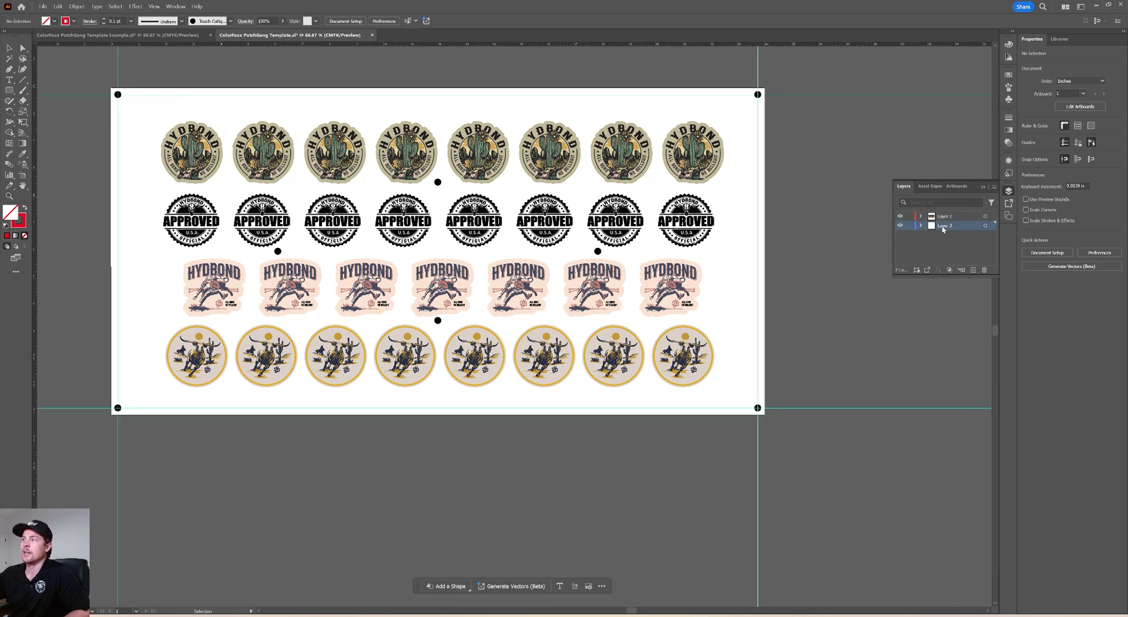
left_click(899, 217)
left_click(900, 217)
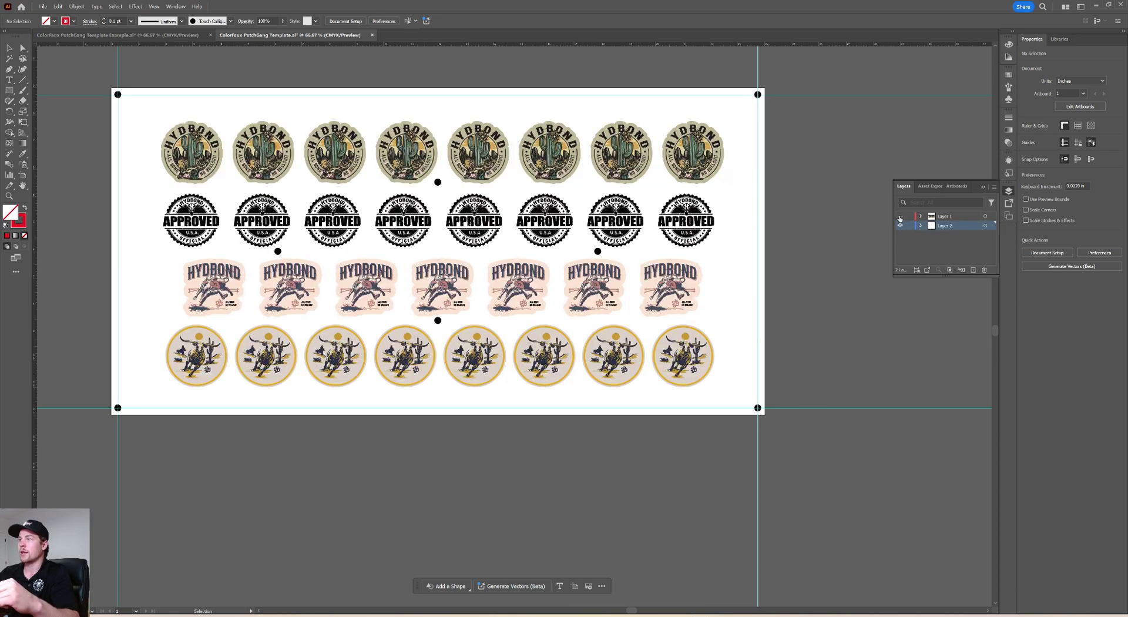
left_click(899, 217)
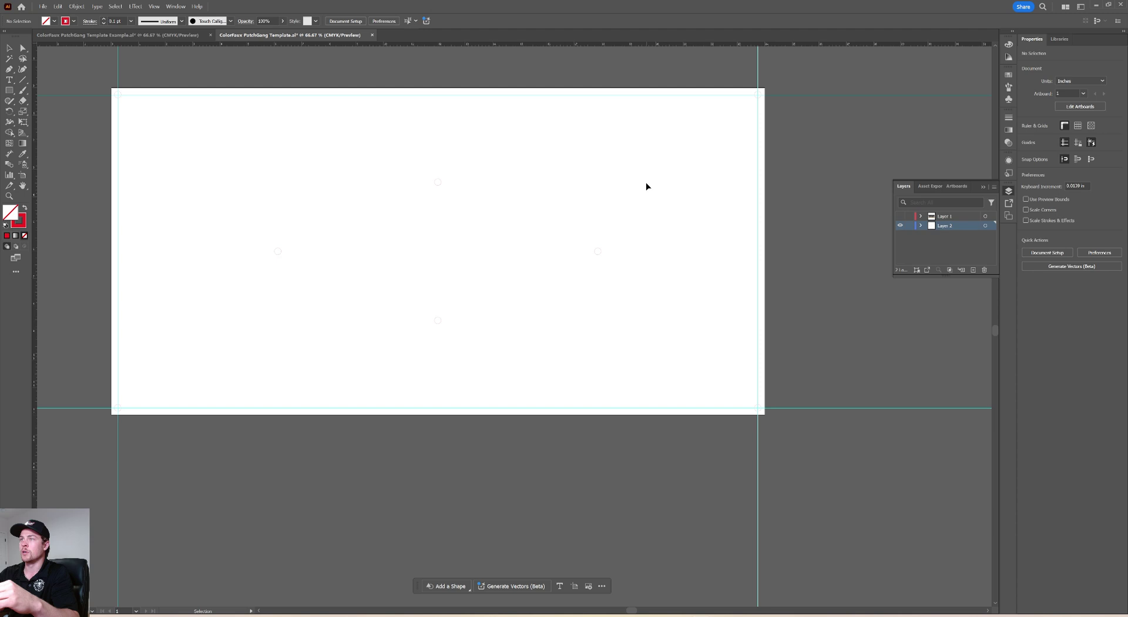
Step: Paste the red cut outlines into Layer 2 and move the group up inside the artboard
left_click_drag(431, 178, 443, 189)
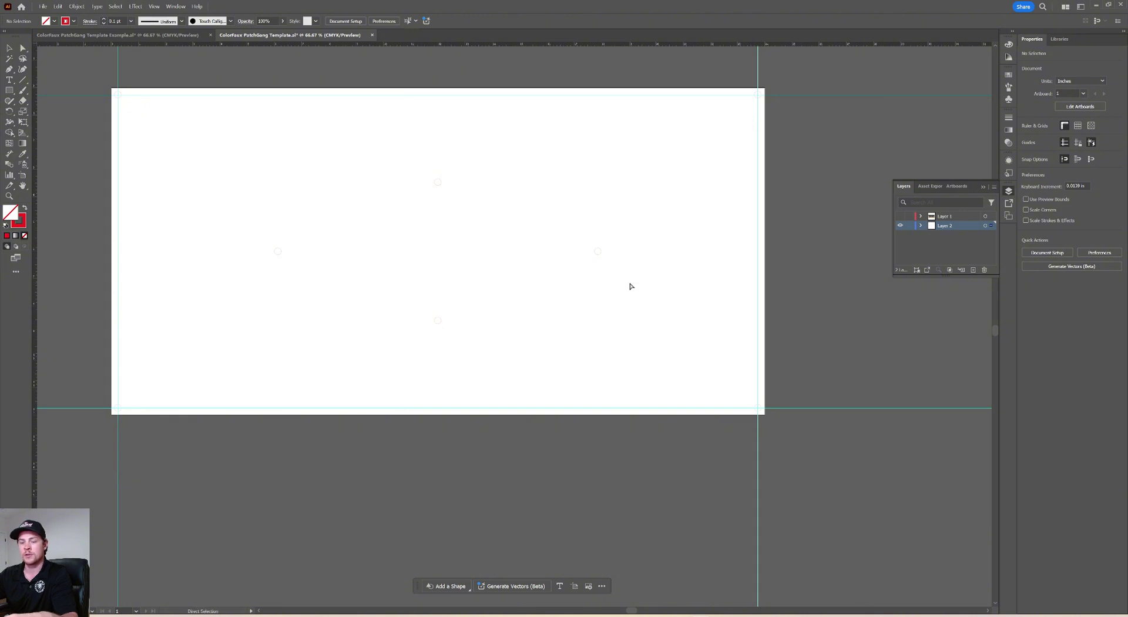
key("ctrl+v")
left_click(579, 170)
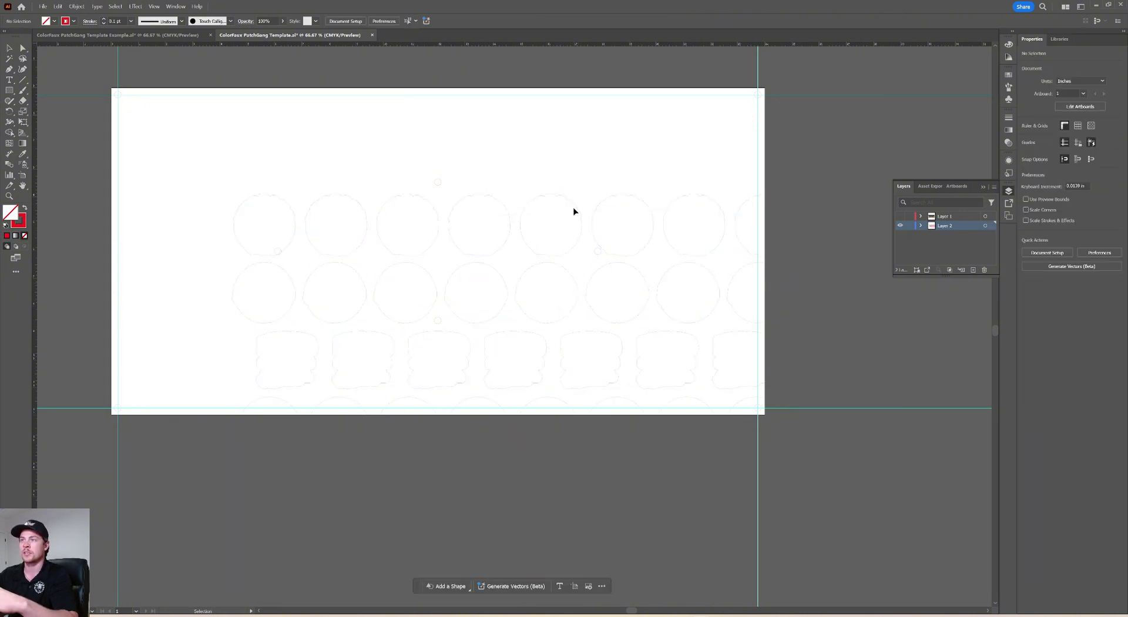
left_click_drag(575, 208, 503, 123)
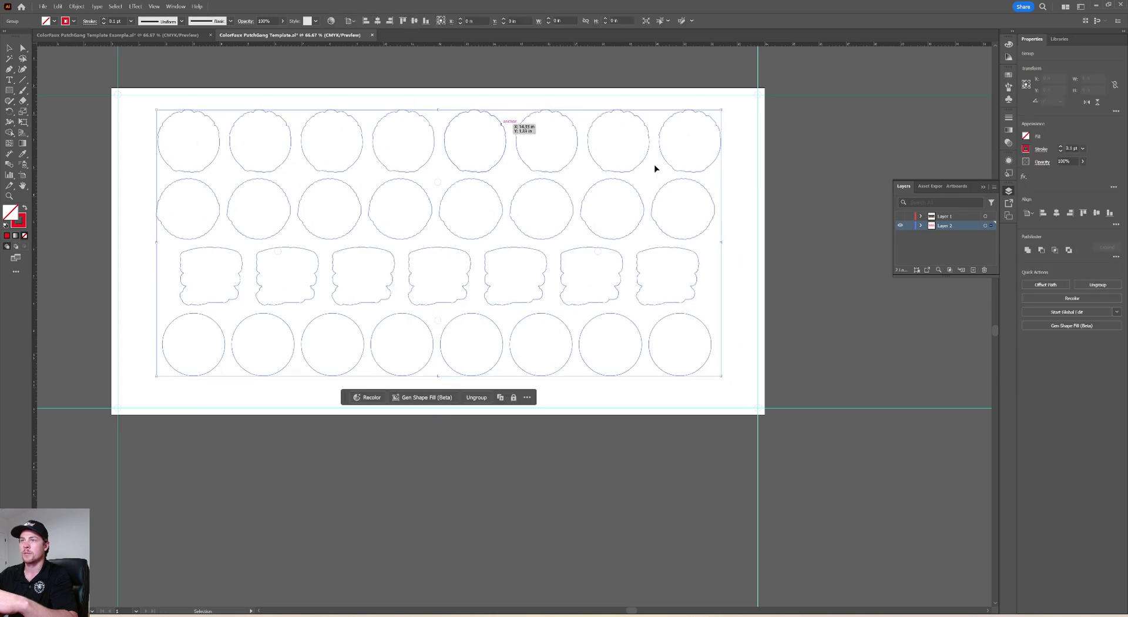
Step: Show Layer 1 and align the cut outline group horizontally and vertically to the printed designs as key object
left_click(900, 216)
left_click(726, 159)
left_click(696, 154)
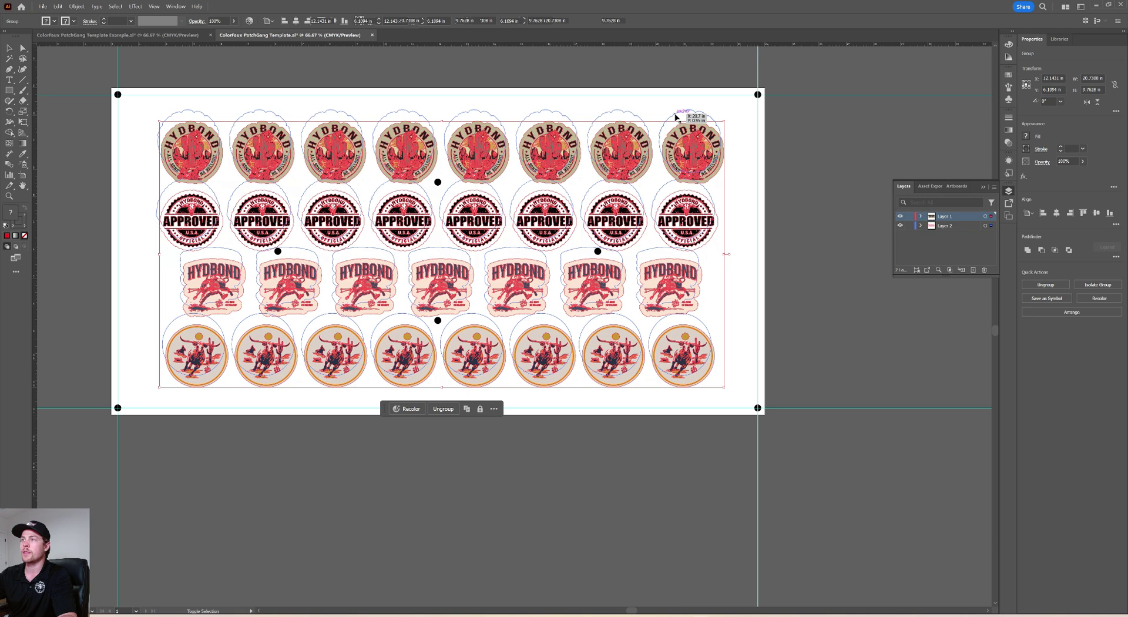
left_click(677, 116, "shift")
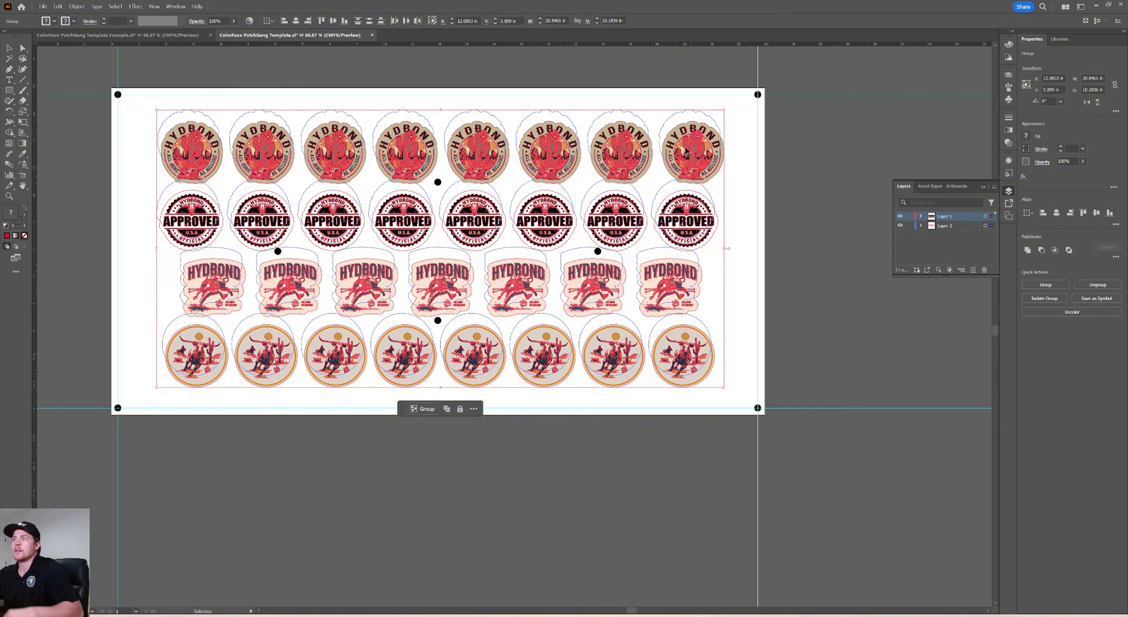
key("comma")
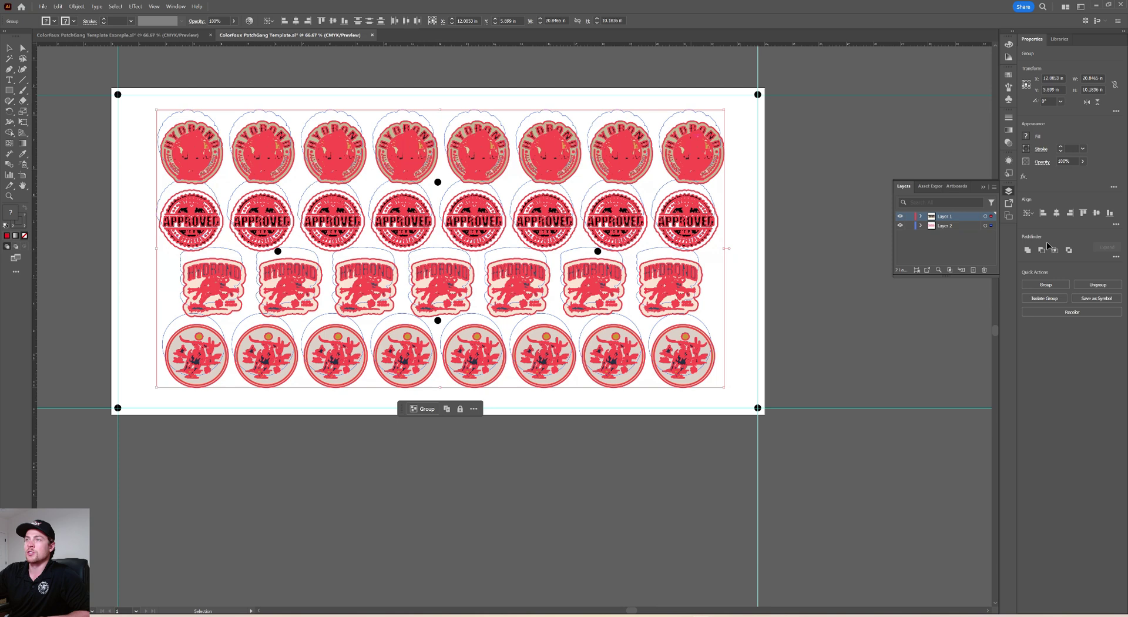
left_click(1057, 213)
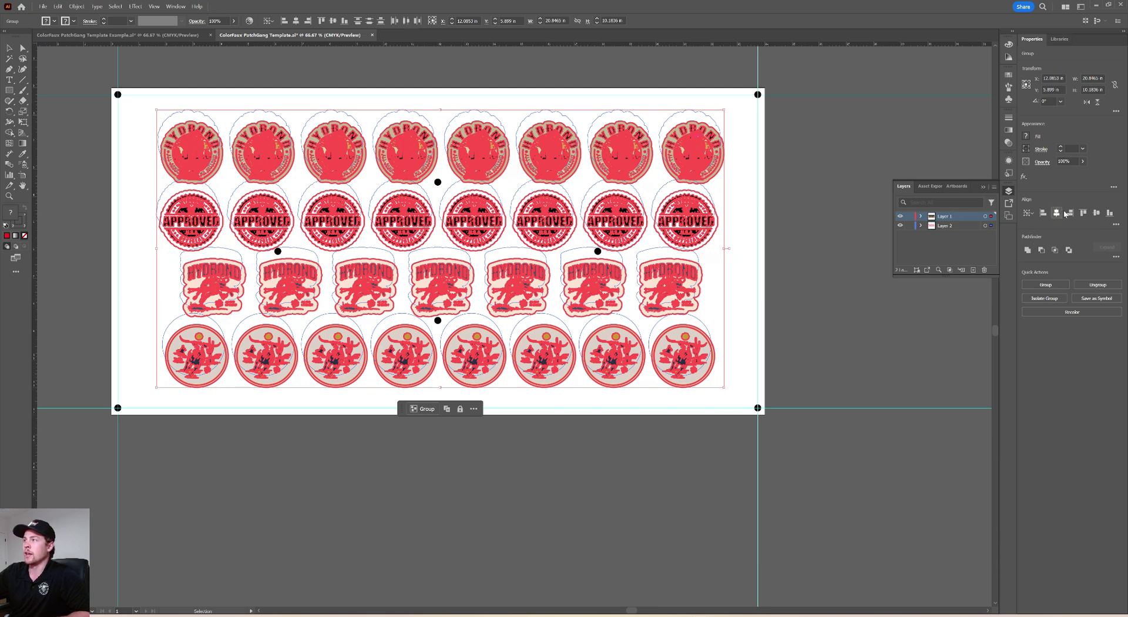
left_click(1096, 214)
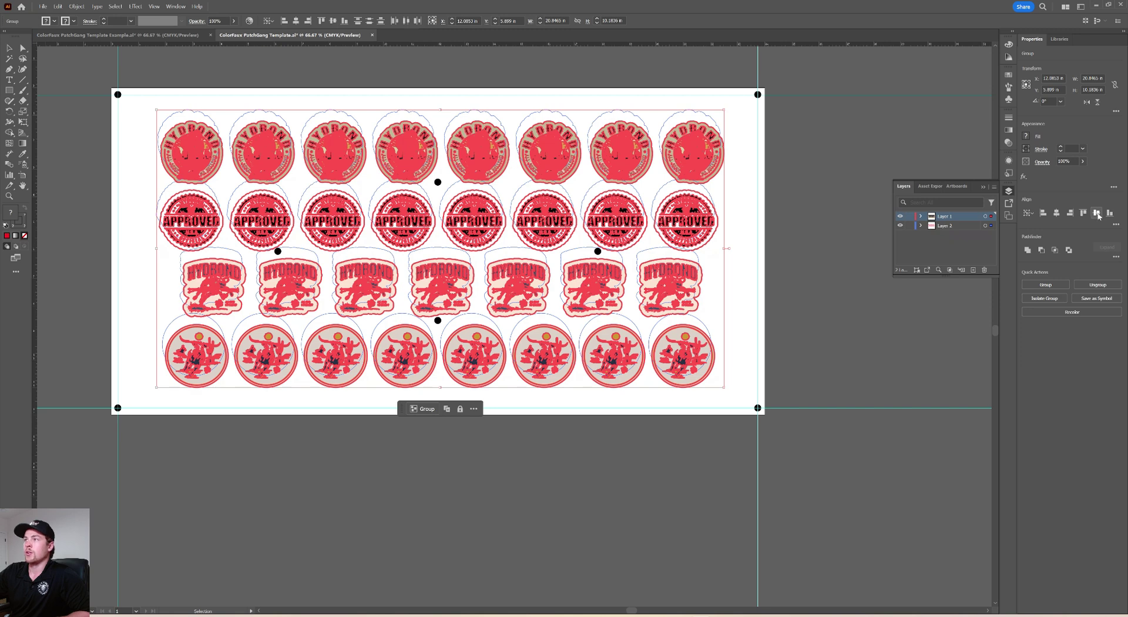
left_click(1097, 214)
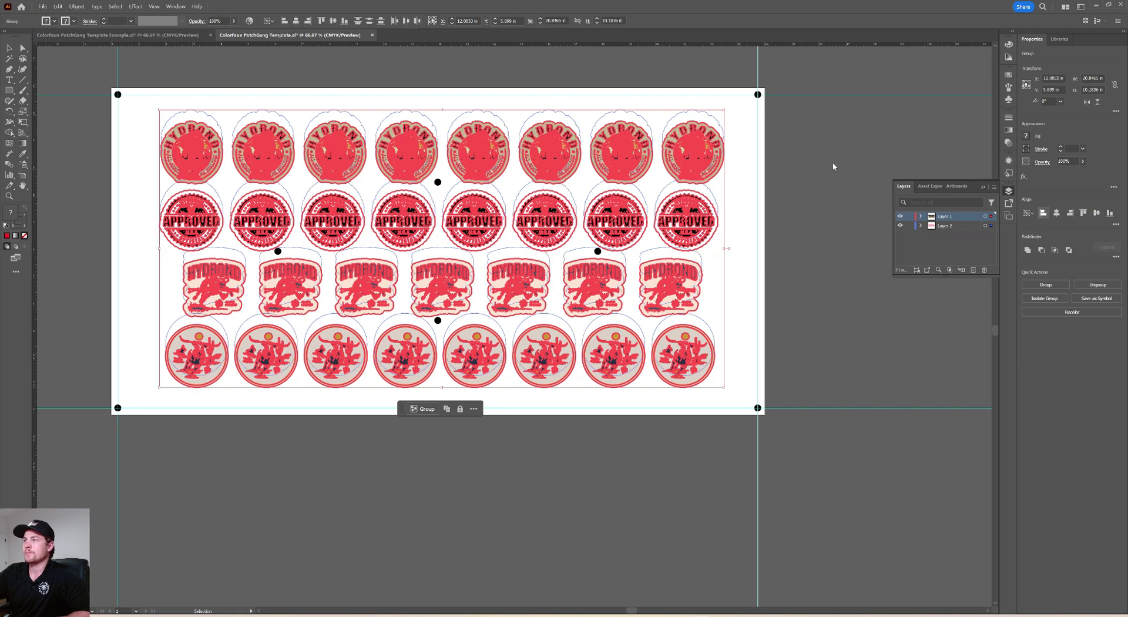
key("ctrl+z")
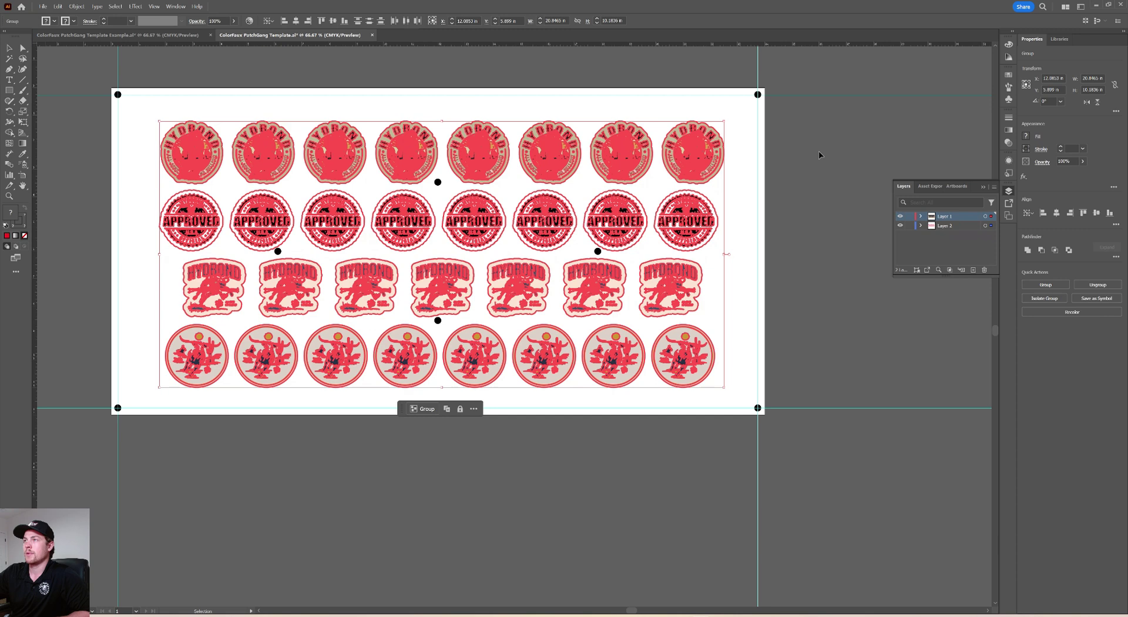
left_click(729, 180)
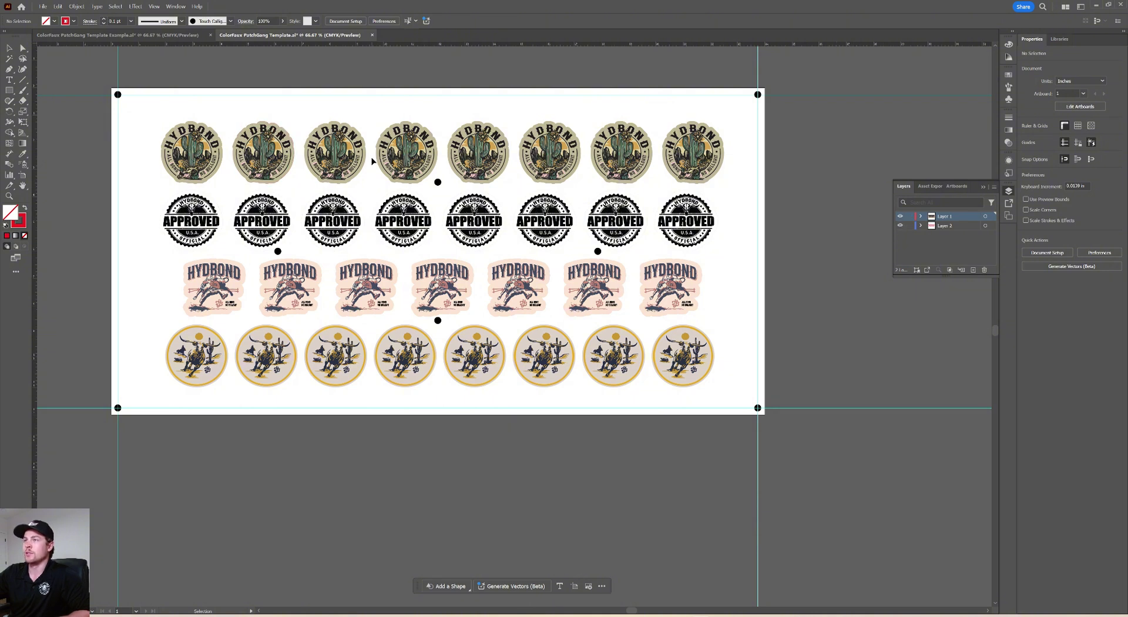
Step: Hide Layer 2 and examine the printed designs and registration dots on Layer 1 up close
left_click(901, 225)
key("ctrl+equal")
key("ctrl+equal")
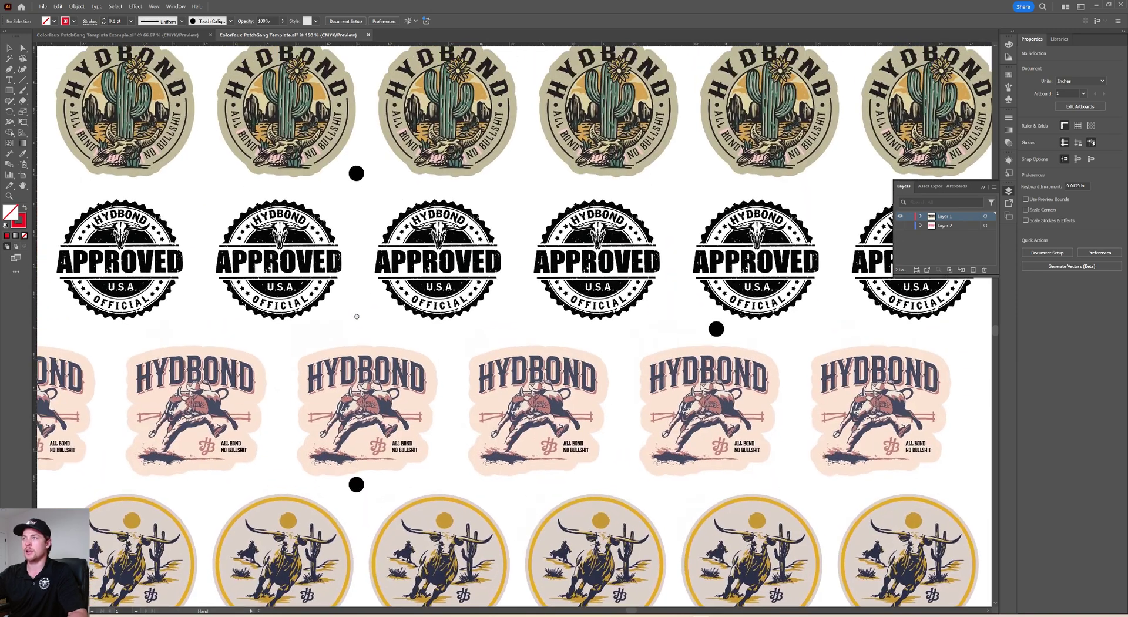
scroll(265, 145, "up", 3)
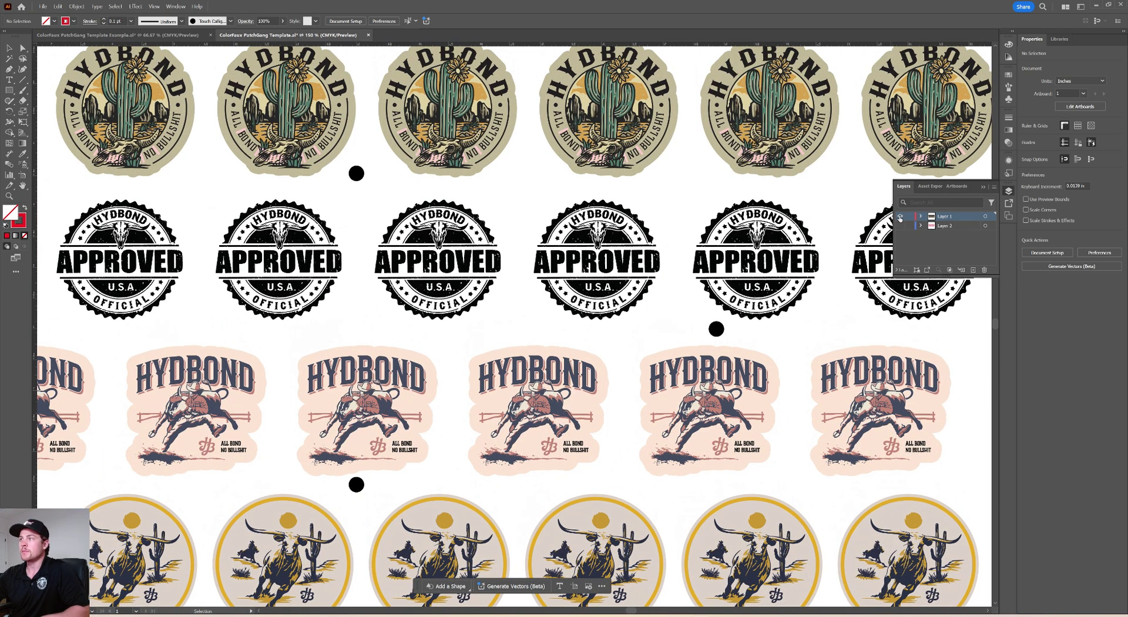
Step: Show only Layer 2 to examine the cut outlines, and turn Layer 1 back on to view the whole artboard
left_click(901, 217, "ctrl")
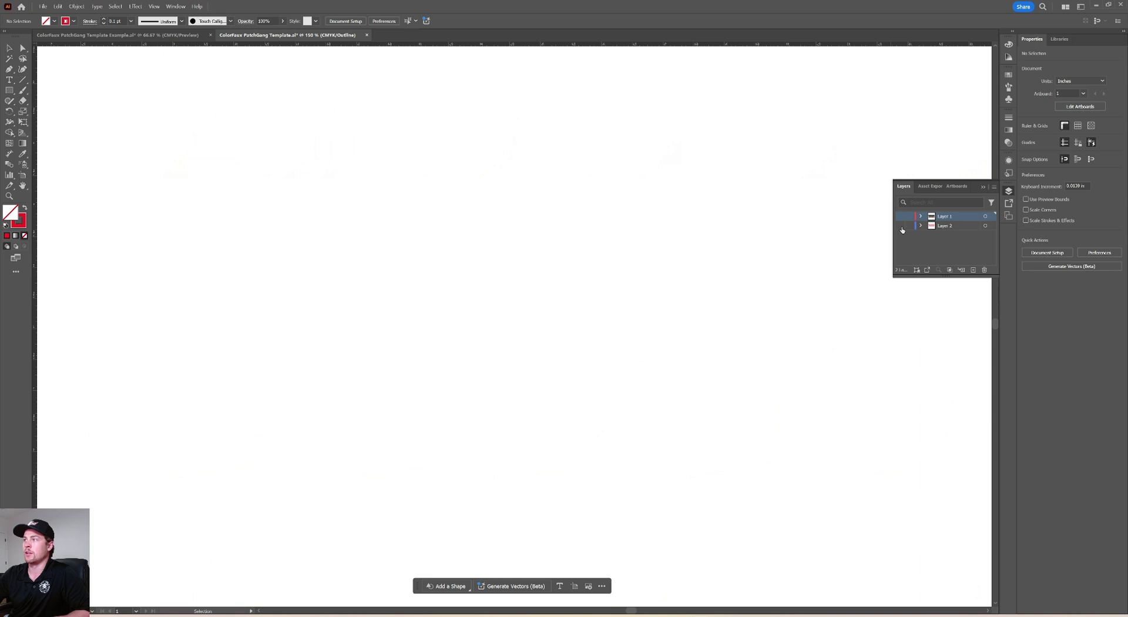
left_click(901, 226)
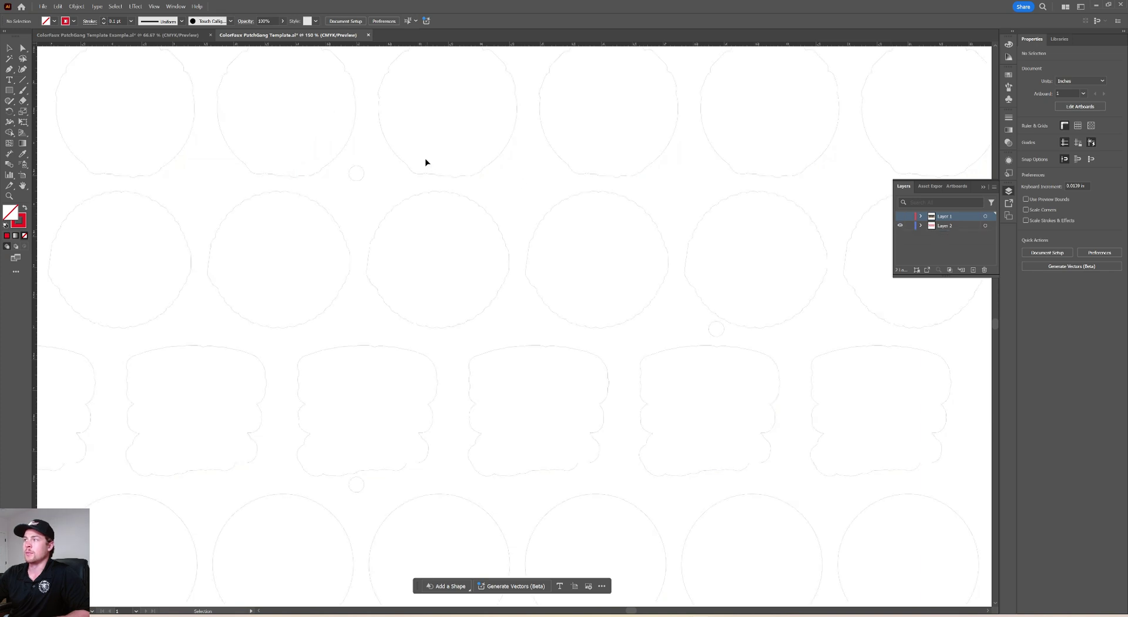
left_click_drag(413, 180, 490, 283)
left_click_drag(432, 116, 578, 136)
left_click_drag(317, 140, 574, 120)
left_click(900, 216)
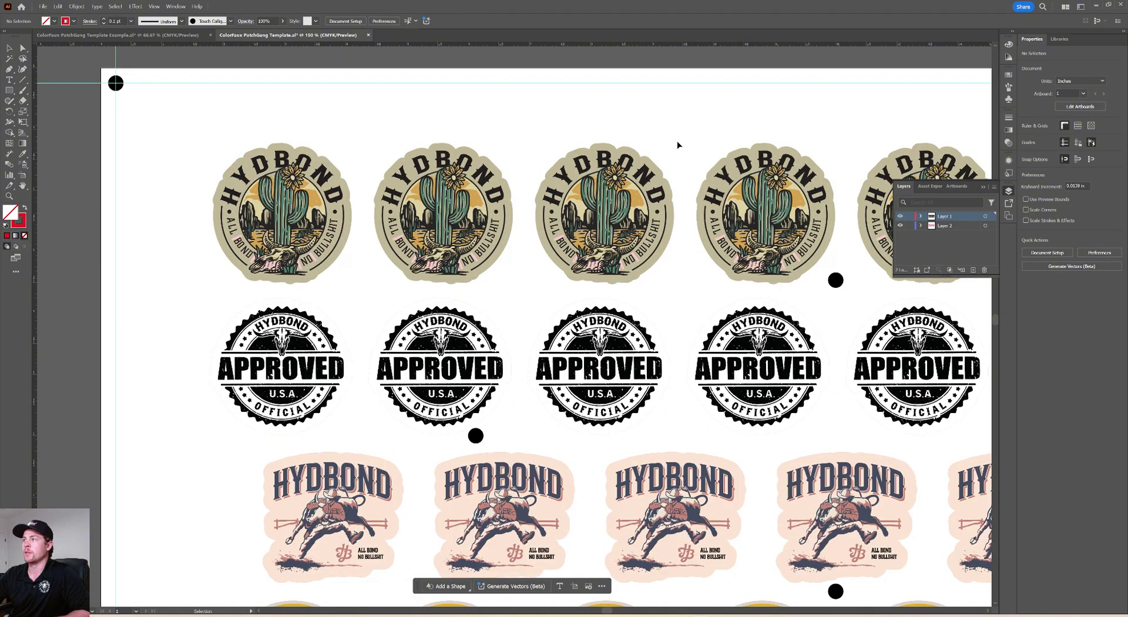
key("ctrl+minus")
key("ctrl+minus")
left_click_drag(676, 143, 525, 95)
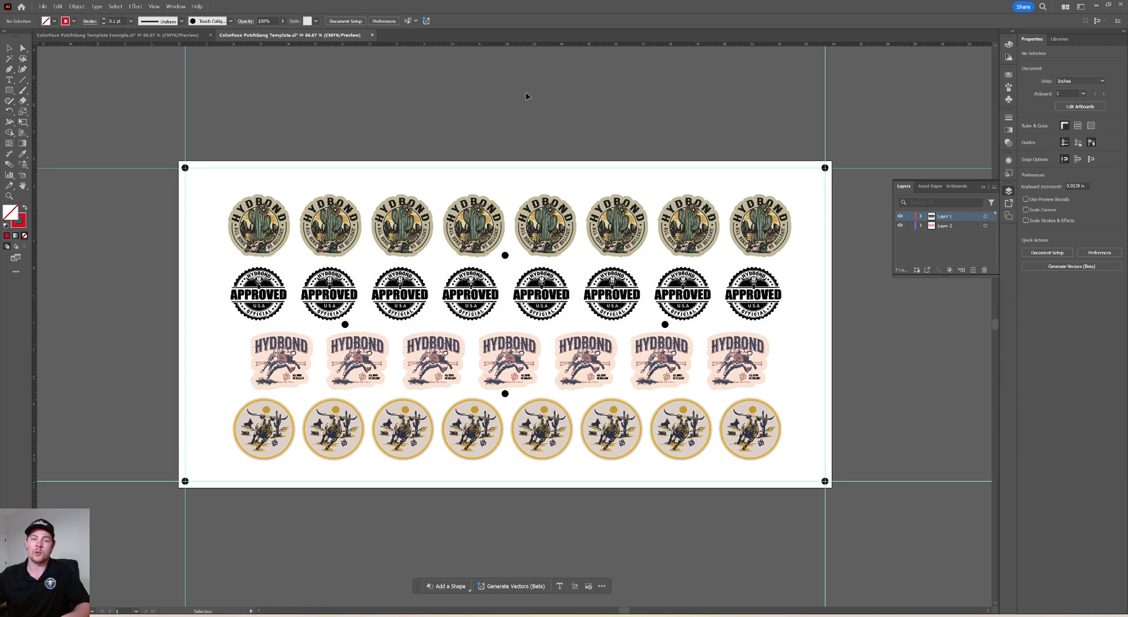